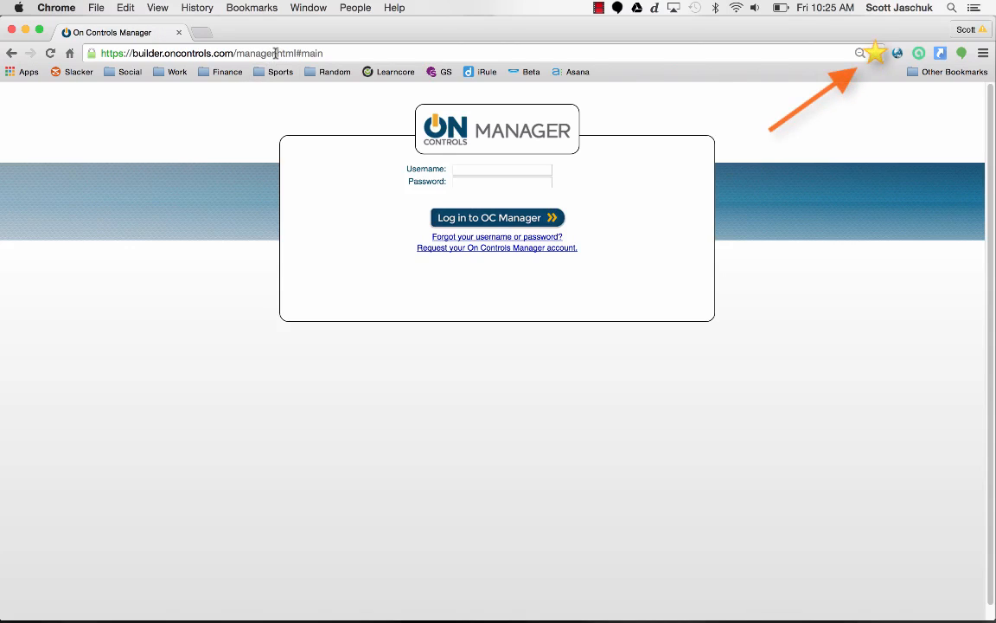
- Highlight the Manager site address, then open the 'Request your On Controls Manager account' form
drag(276, 53, 135, 52)
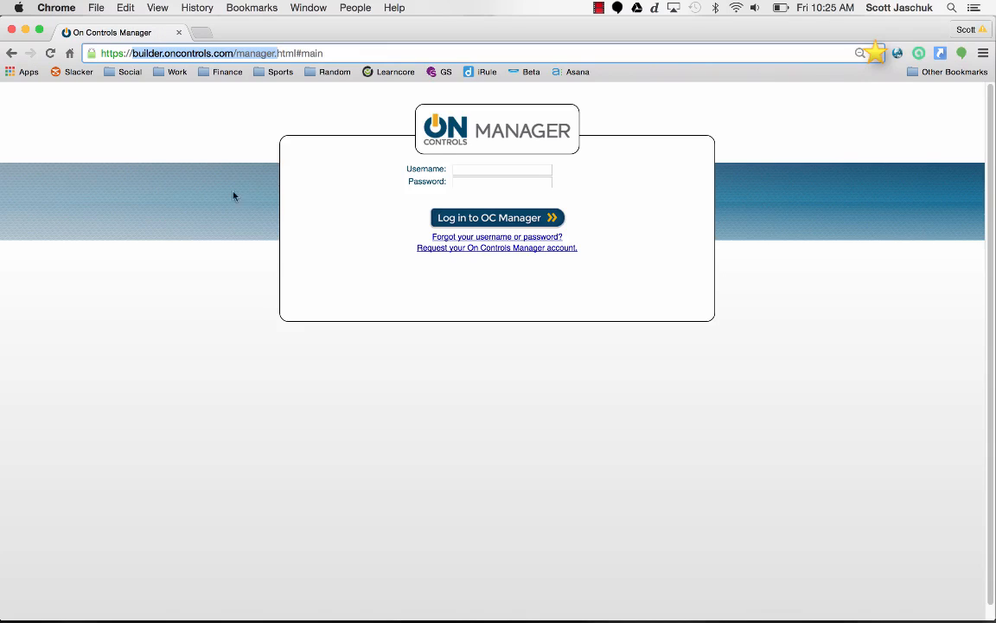
click(286, 208)
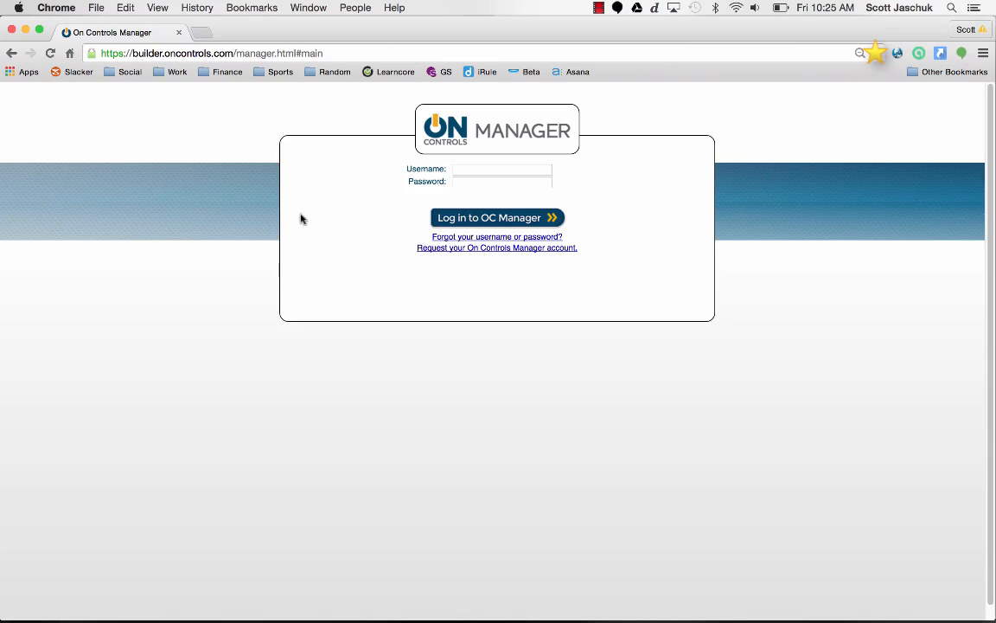
click(420, 250)
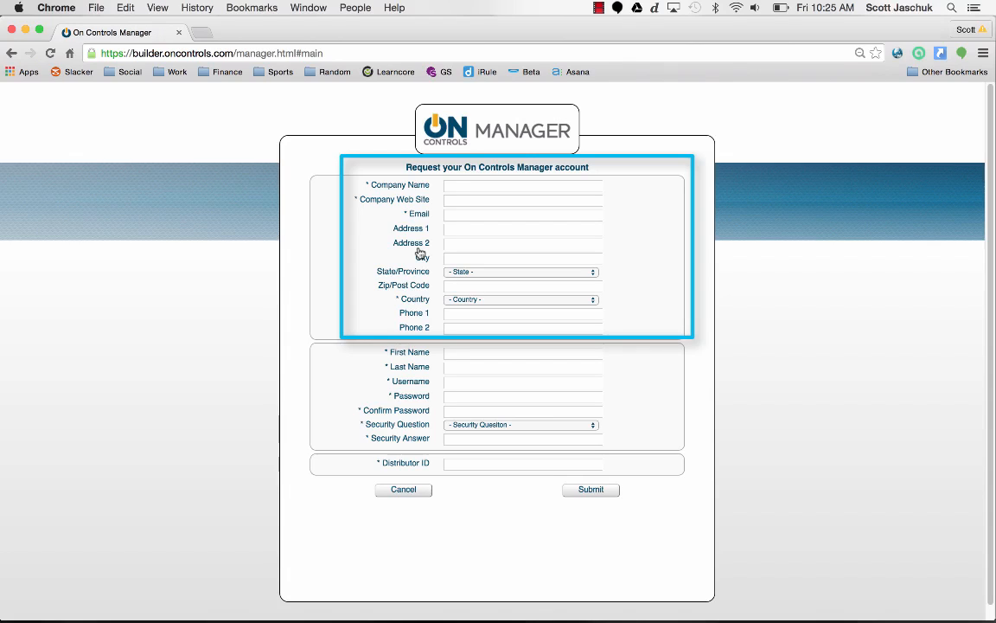
- Point out the Distributor ID field, then cancel the request form to return to login
click(450, 464)
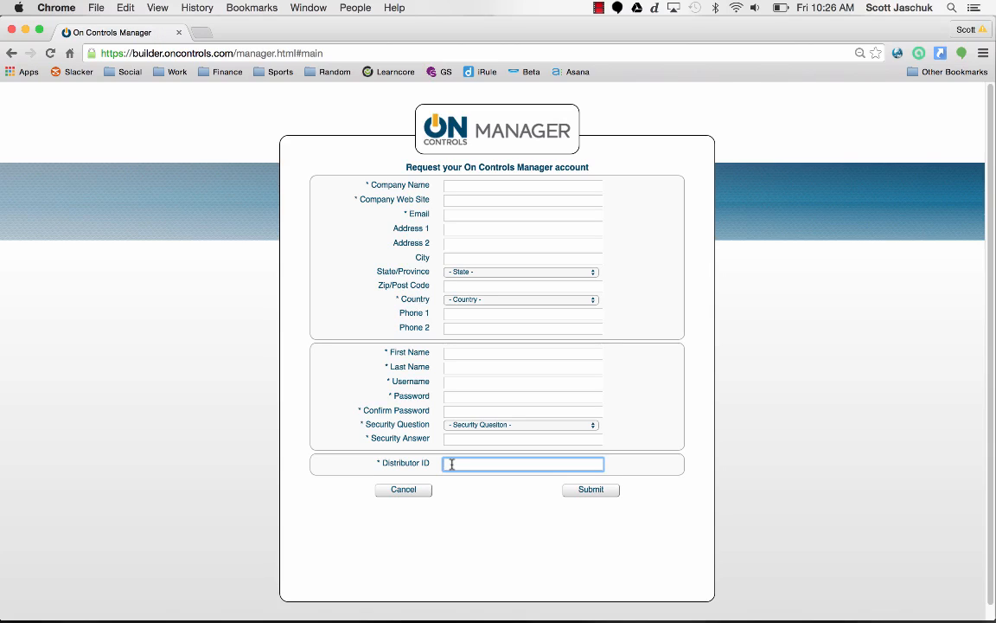
click(413, 491)
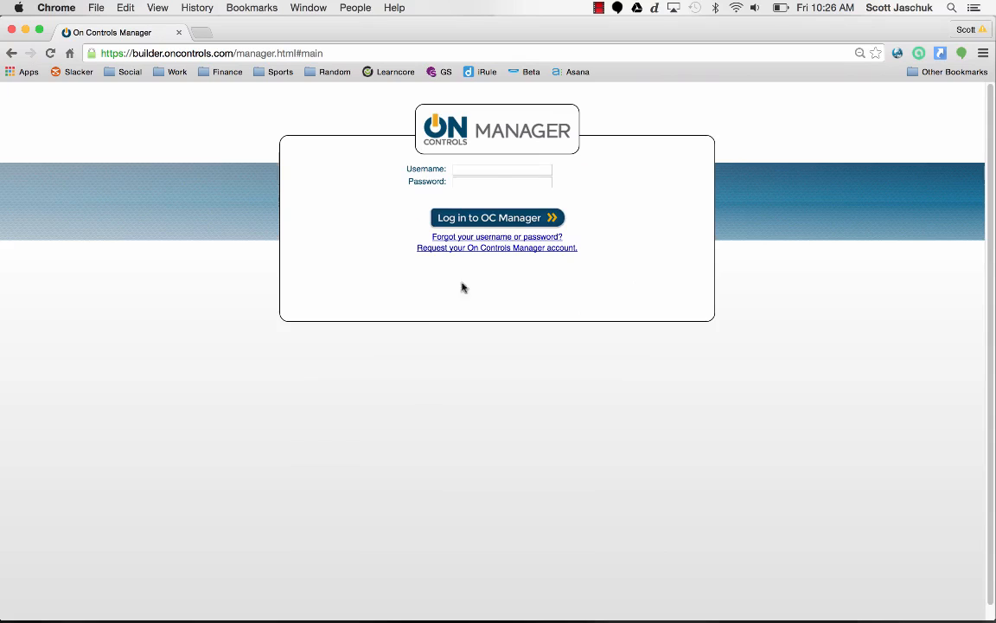
- Log in with the administrator's username and password to reach the Home dashboard
click(478, 169)
text(scotttraining)
key(Tab)
text(•••••••••••••)
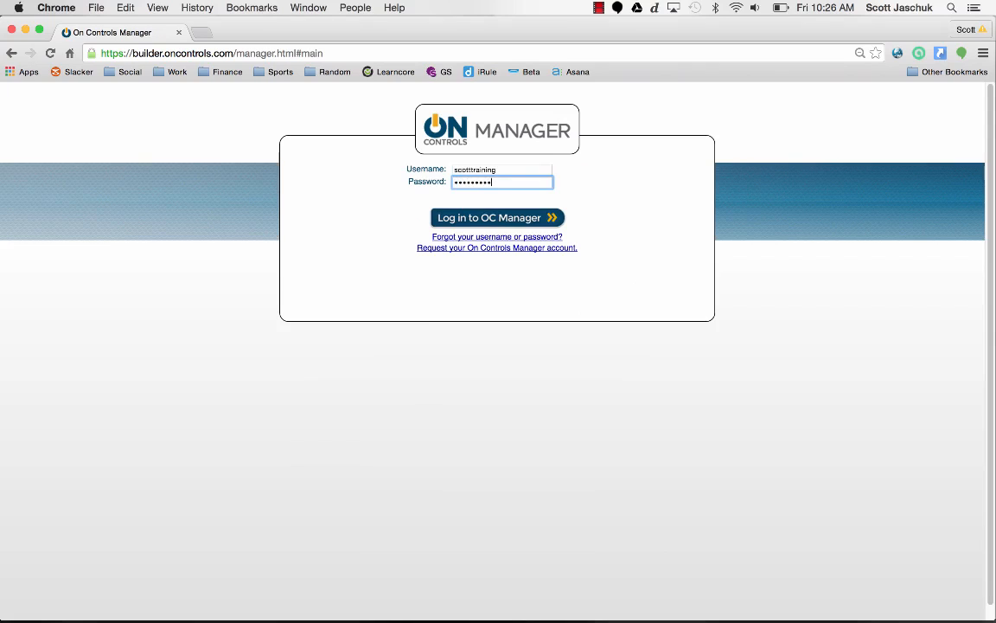
key(Return)
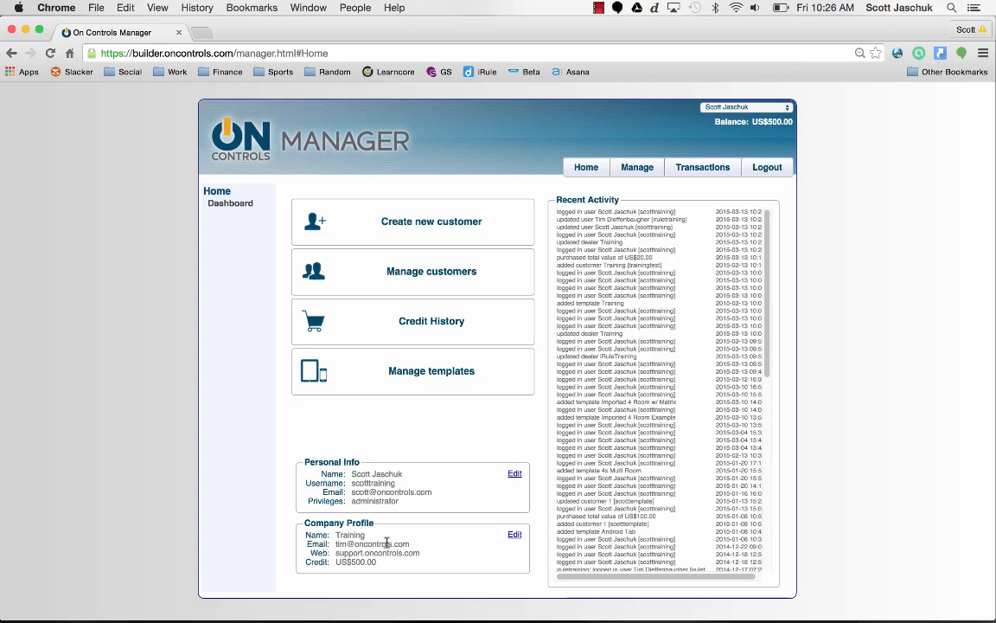
- Open and save the Company Profile, then open Personal Info for editing
click(515, 536)
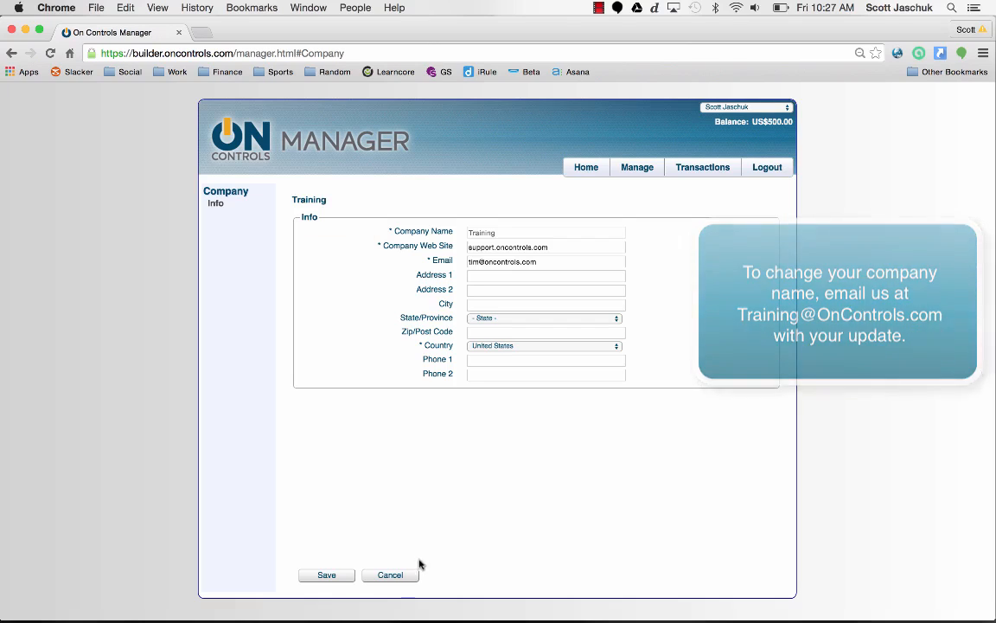
click(345, 575)
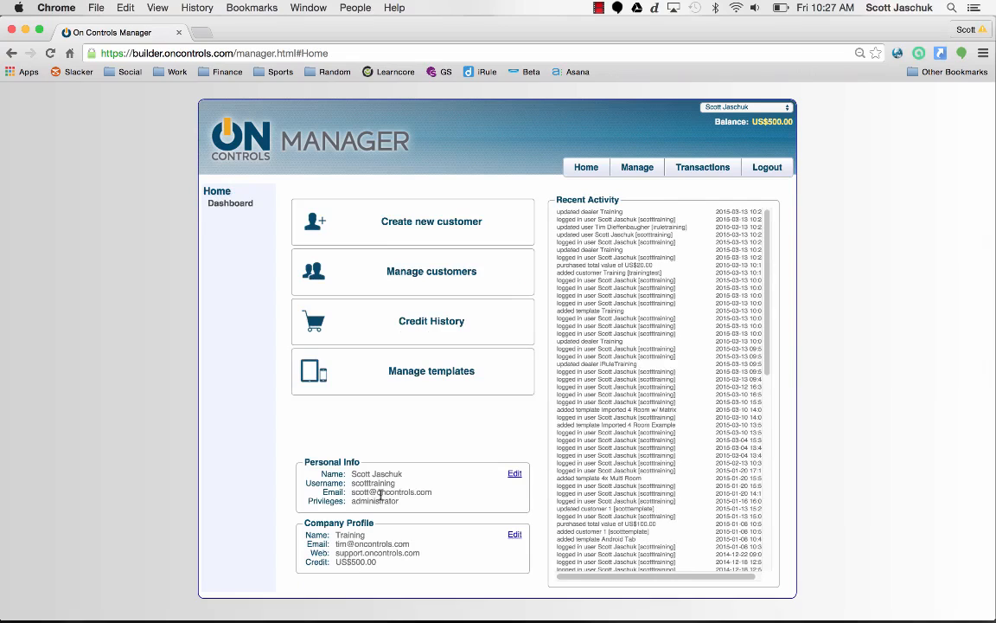
click(514, 474)
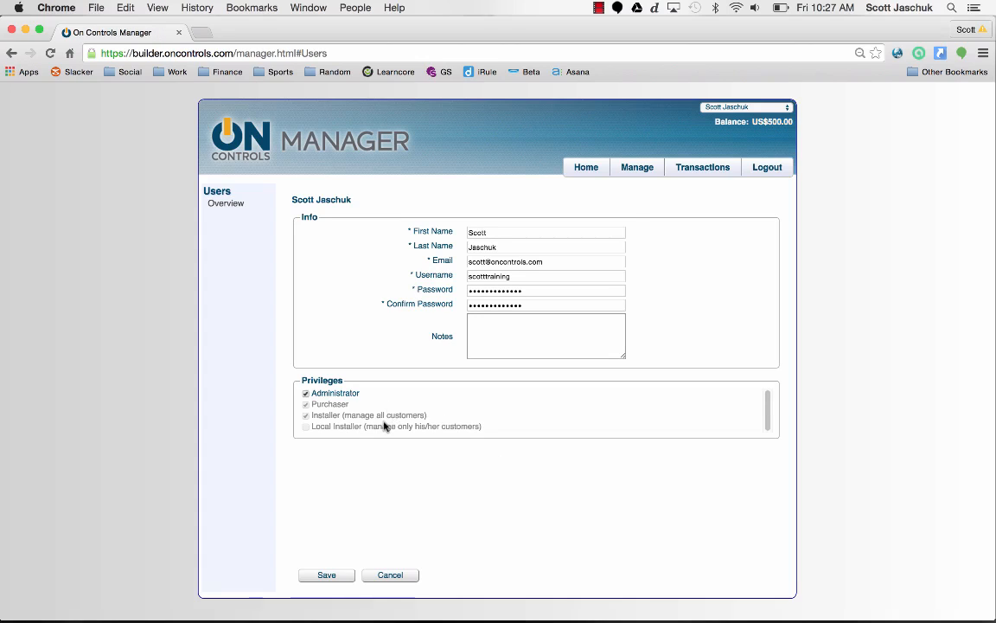
- Save your user details, go to Manage > Users, and open a blank New User form
click(327, 576)
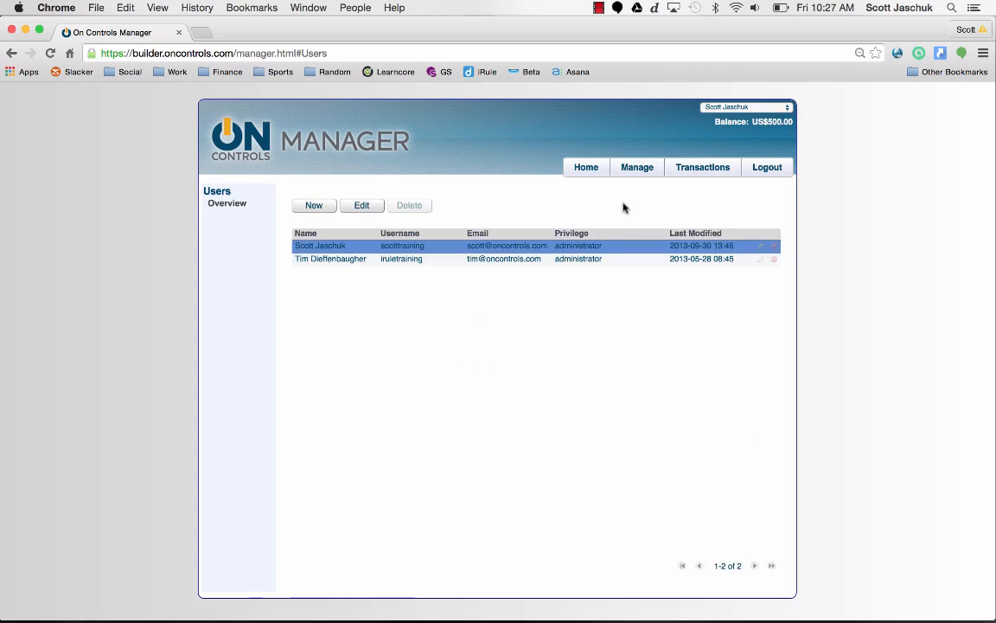
click(632, 170)
click(627, 210)
click(316, 209)
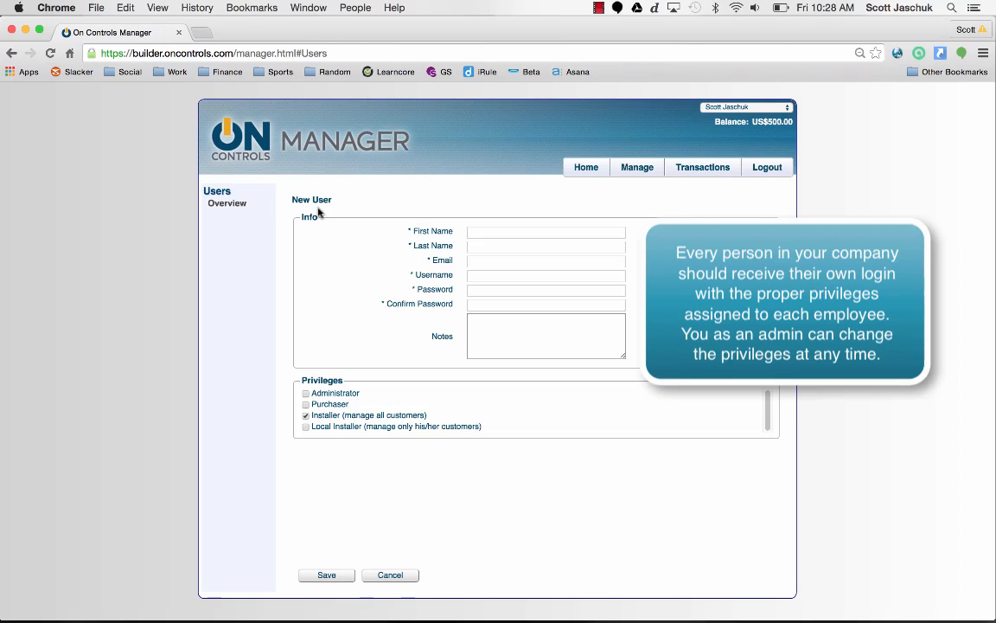
- Toggle the new user's Administrator privilege on and off, cancel the form, and return Home
click(306, 394)
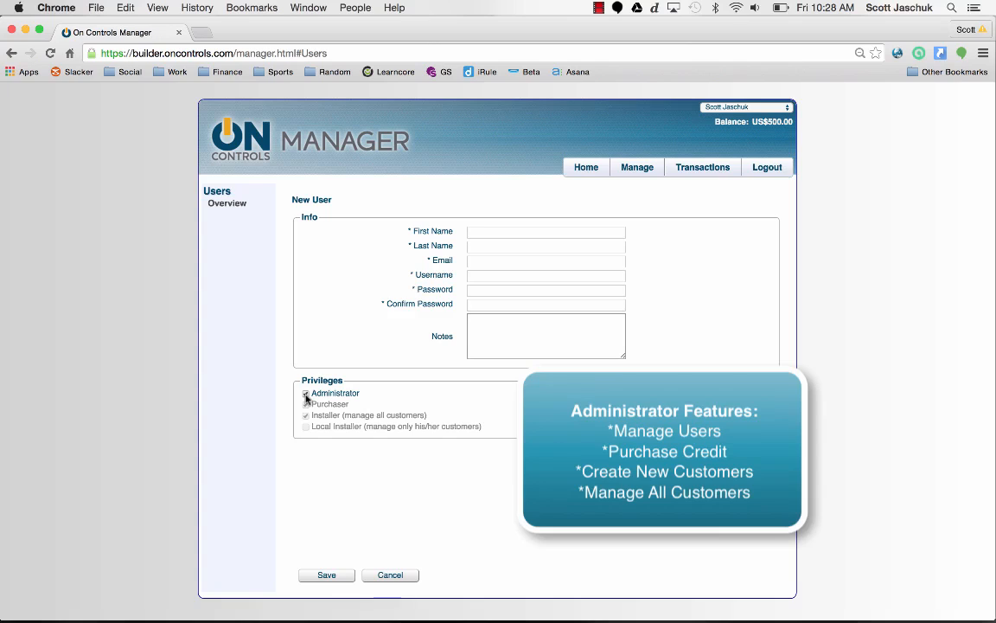
click(305, 395)
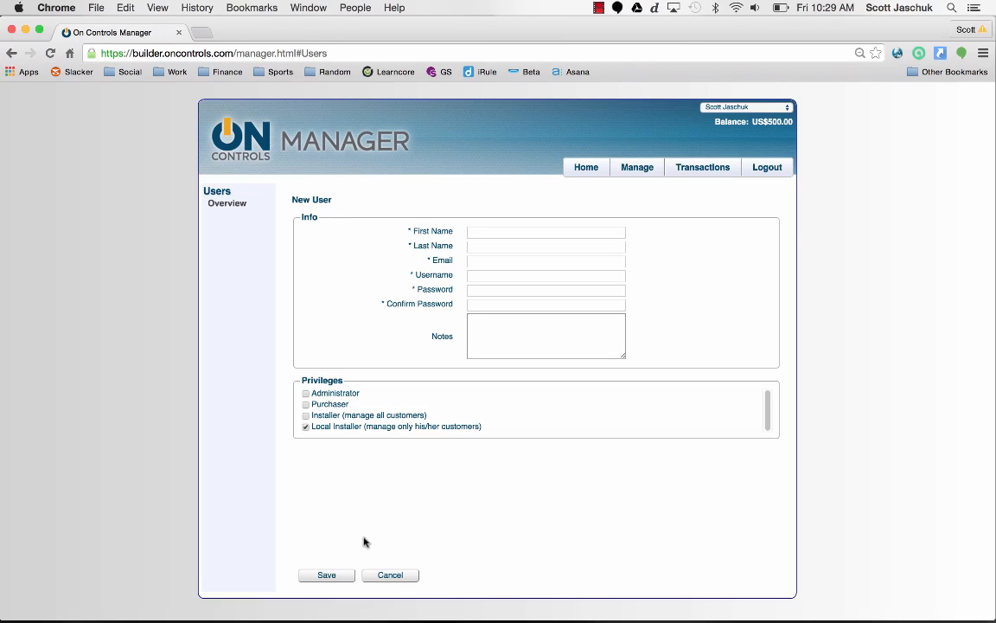
click(389, 575)
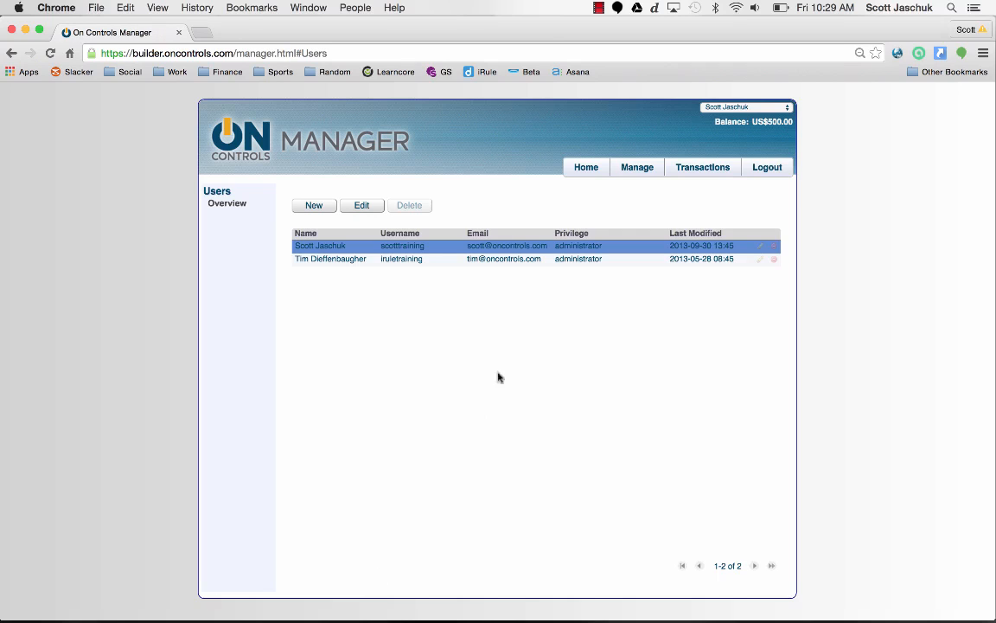
click(585, 171)
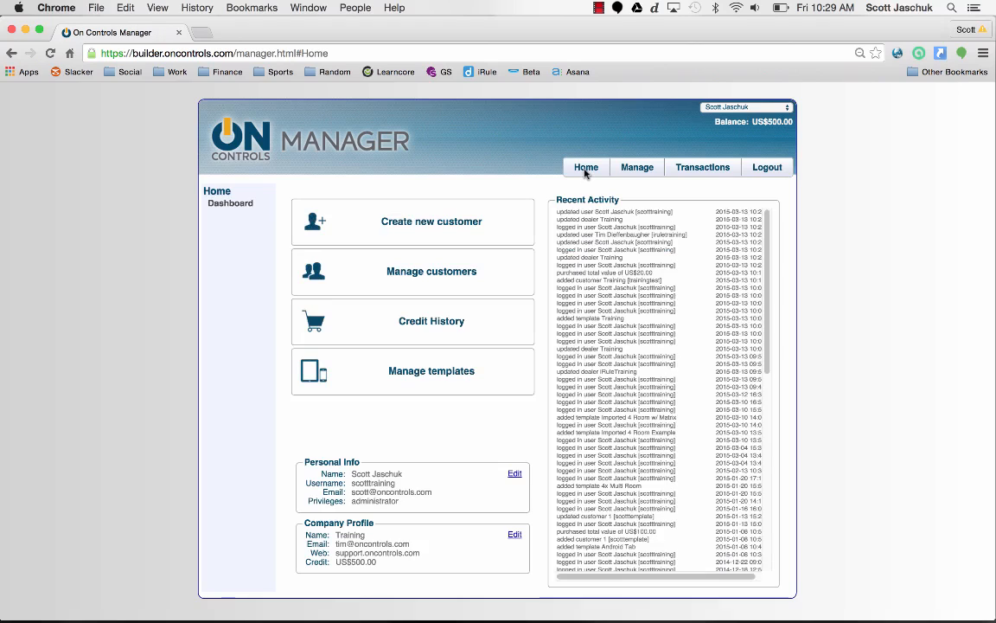
click(446, 321)
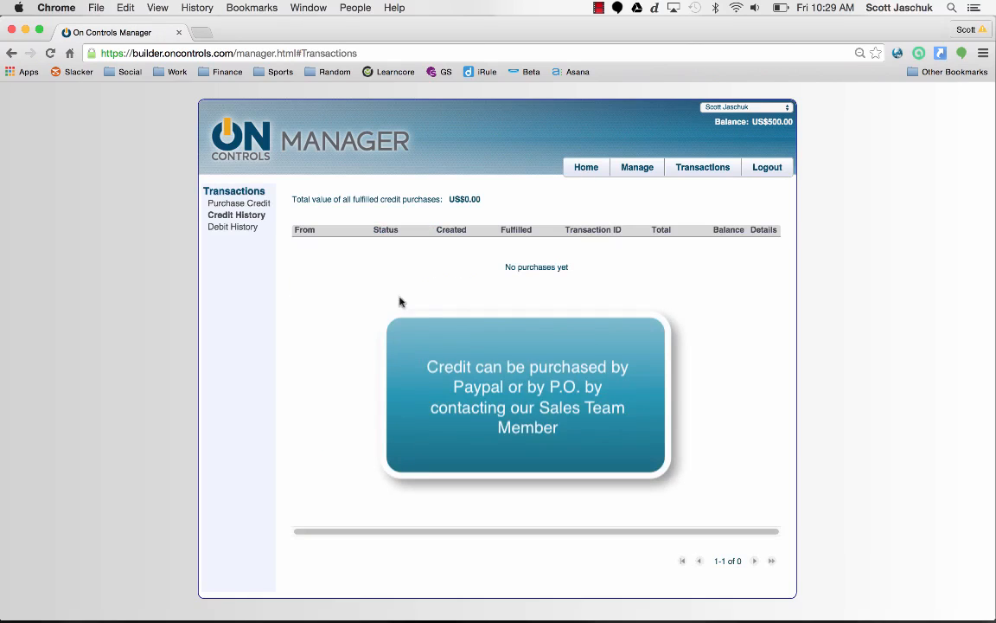
click(241, 231)
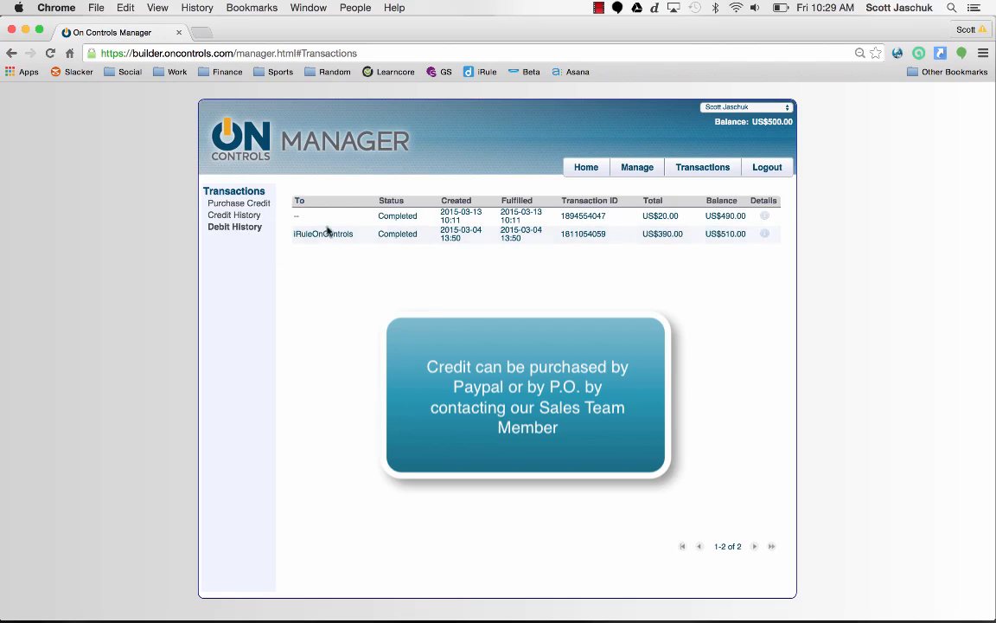
click(586, 168)
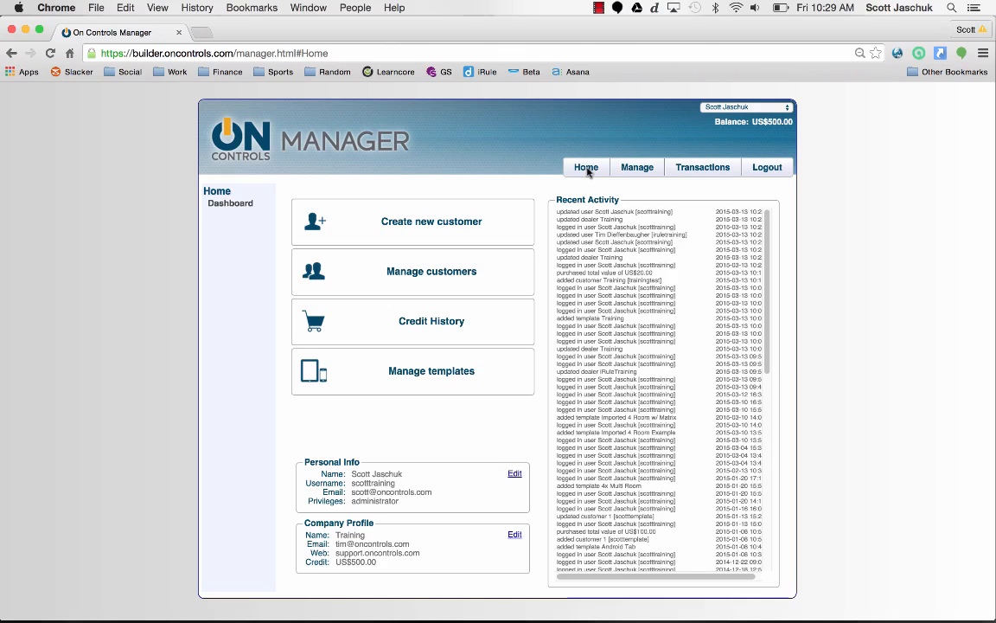
- Browse My Templates and Shared Templates, then open a blank New Template form
click(463, 371)
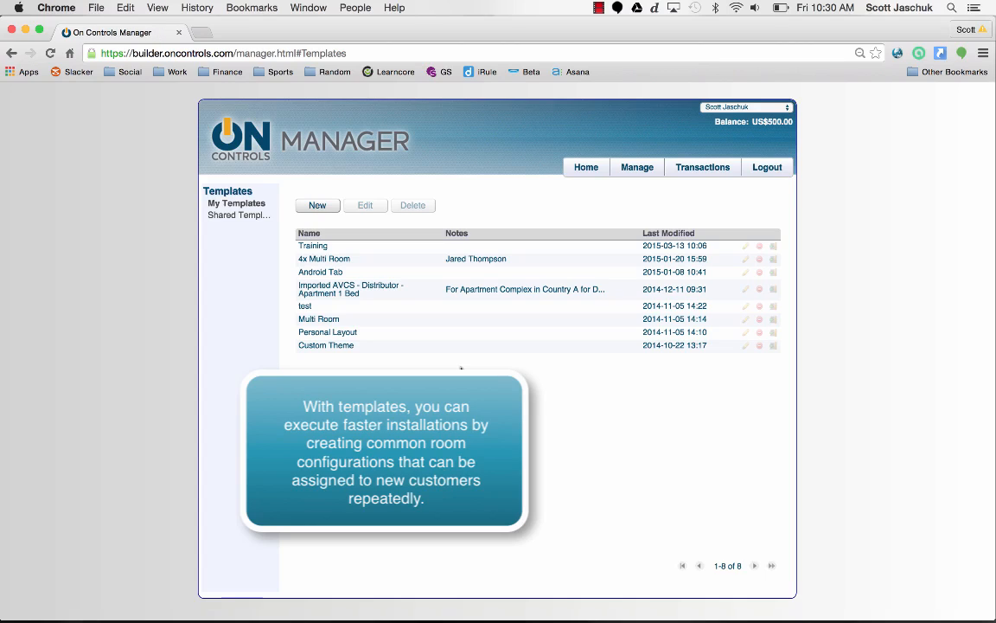
click(240, 216)
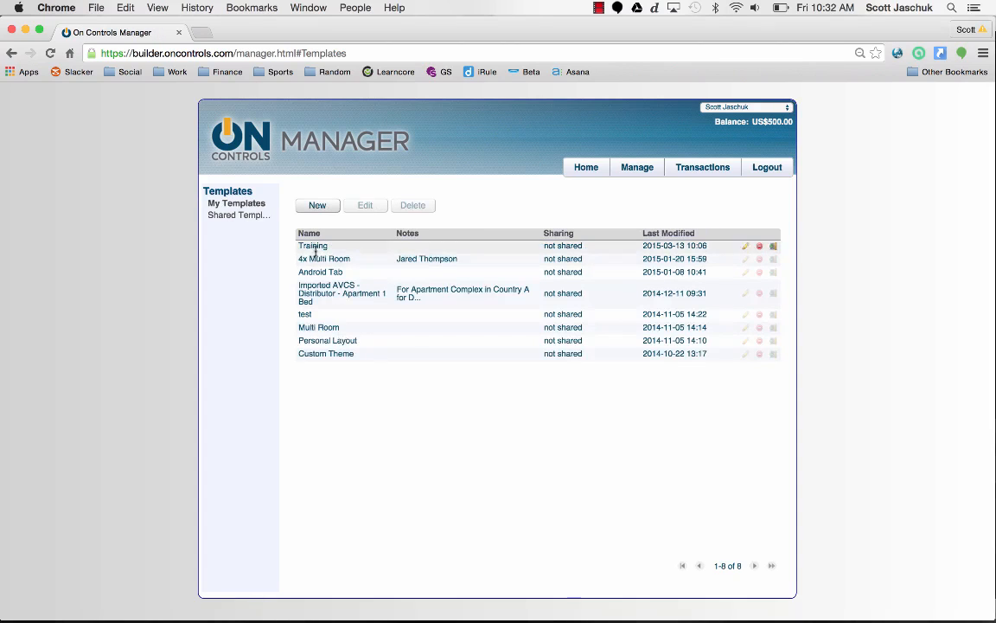
click(316, 206)
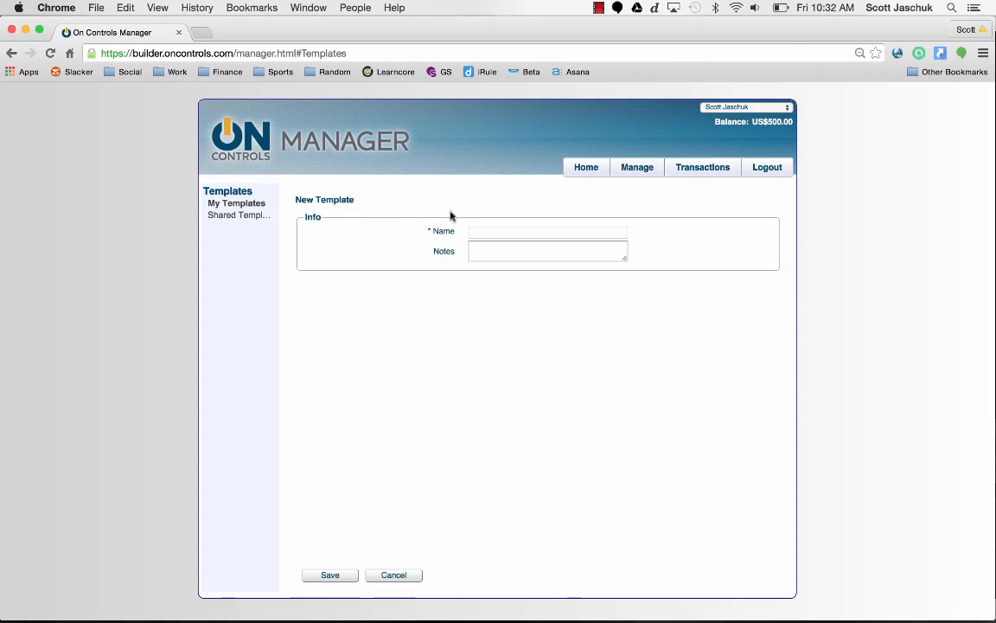
- Save a template named 'Training' with the notes 'Training Test'
click(474, 230)
text(Training)
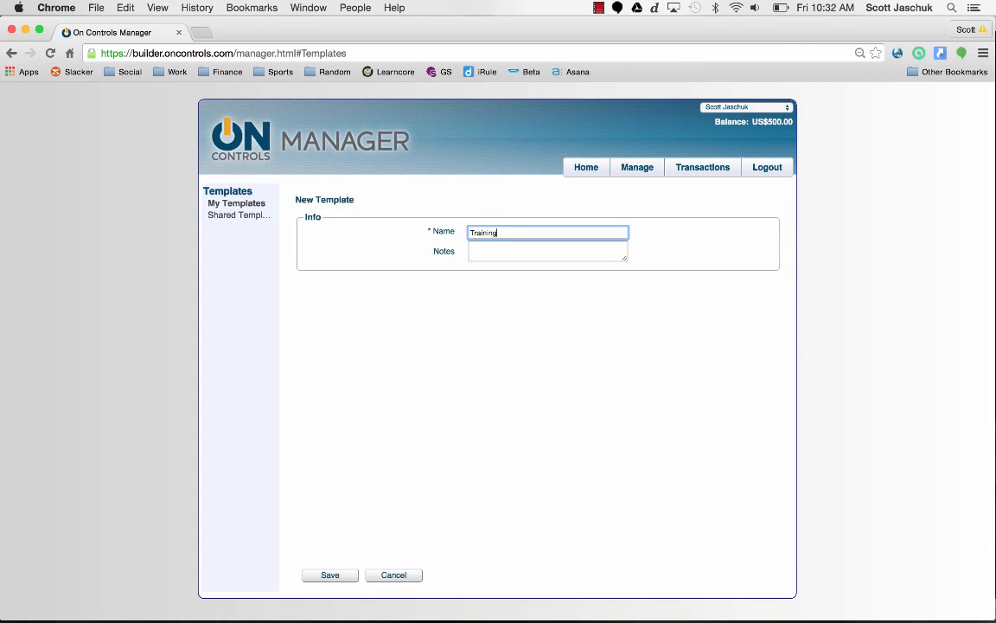
key(Tab)
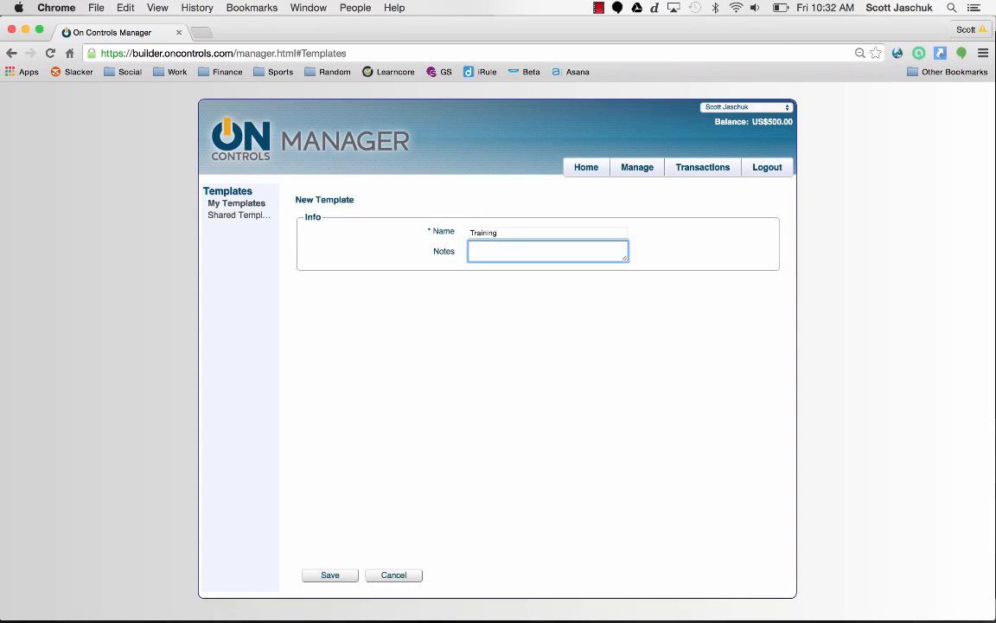
text(Training Test)
click(338, 575)
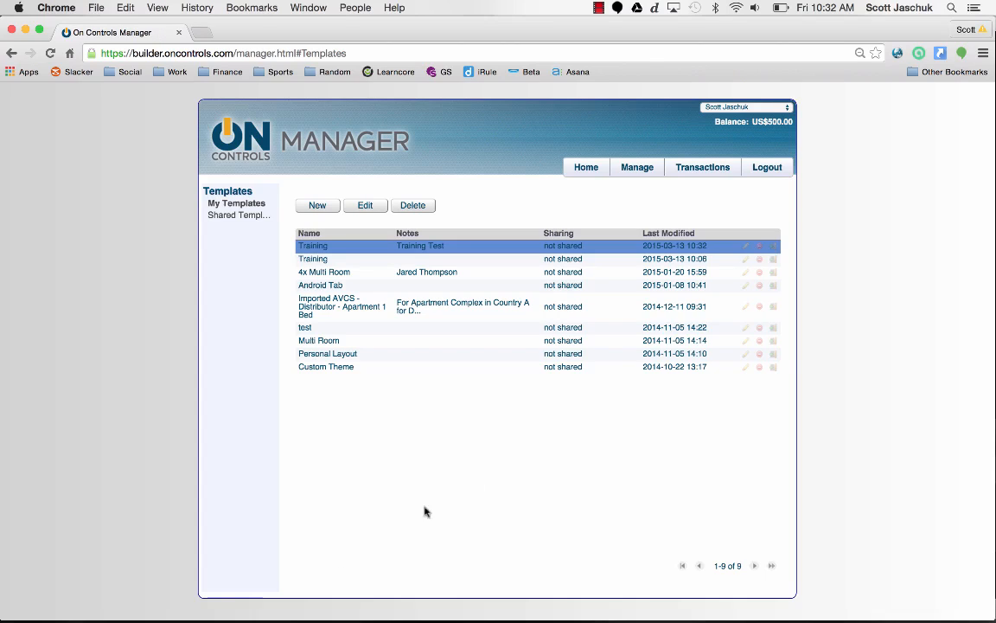
click(747, 248)
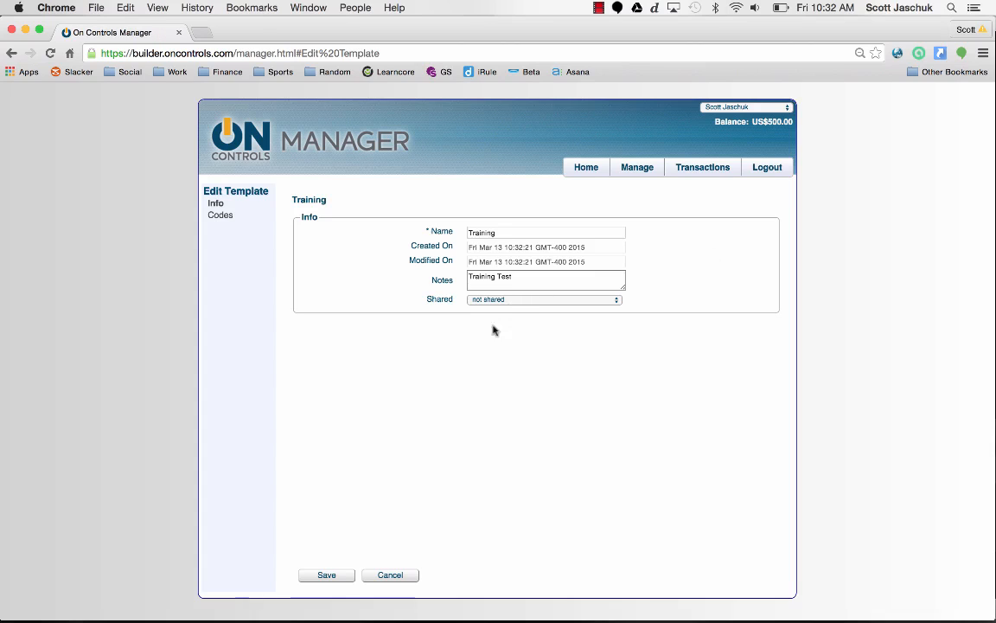
click(329, 578)
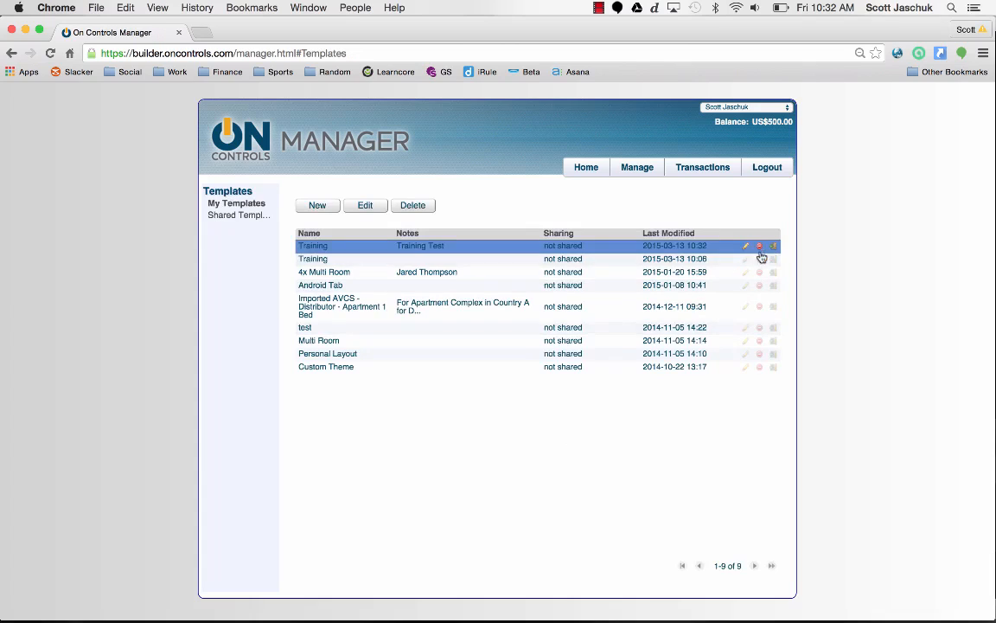
- Delete the second, older Training template after confirming, then go back to the Home dashboard
click(760, 260)
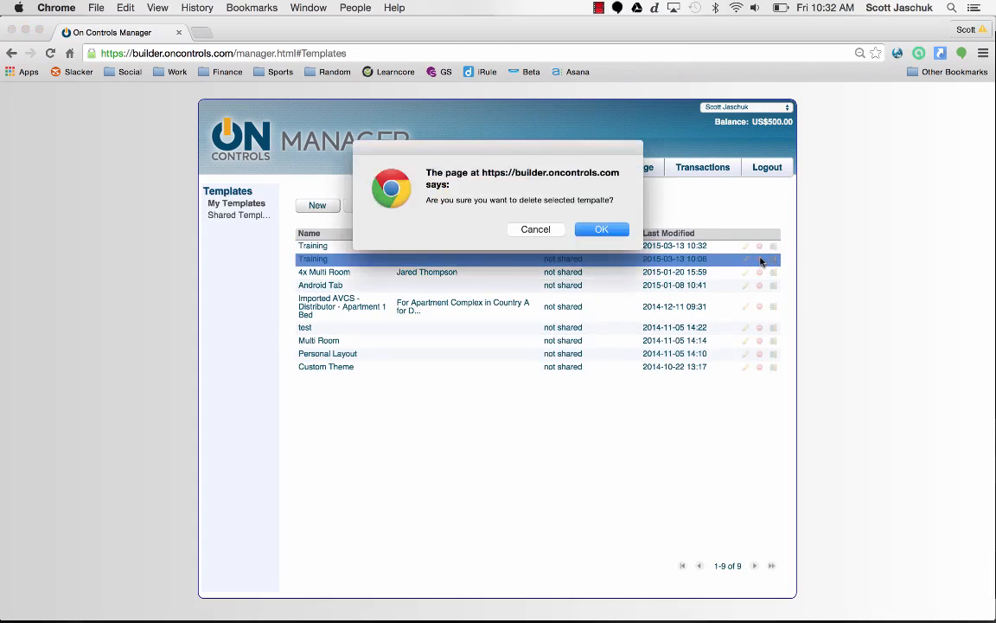
click(598, 230)
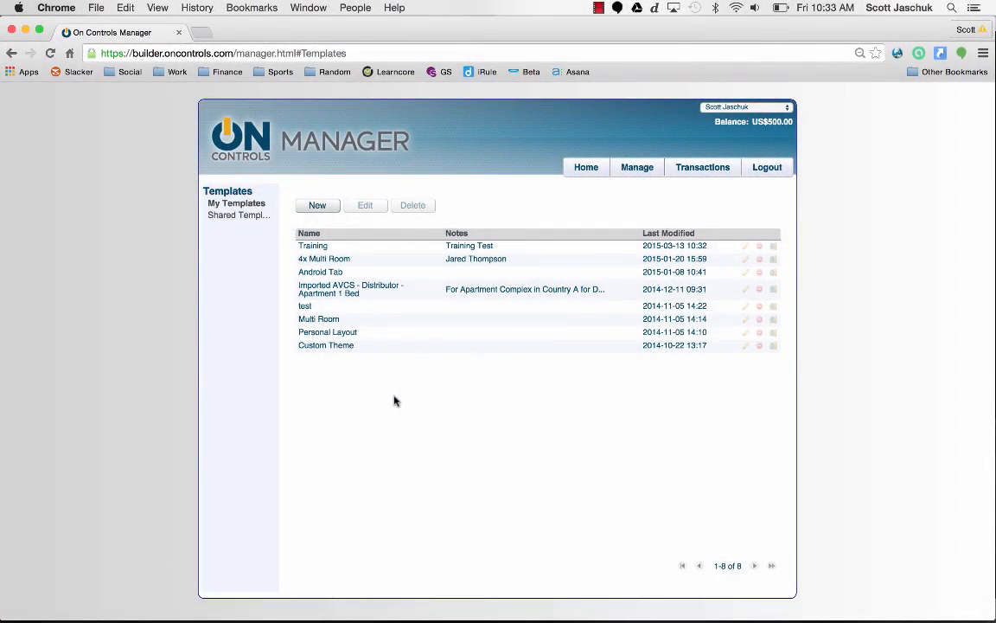
click(587, 168)
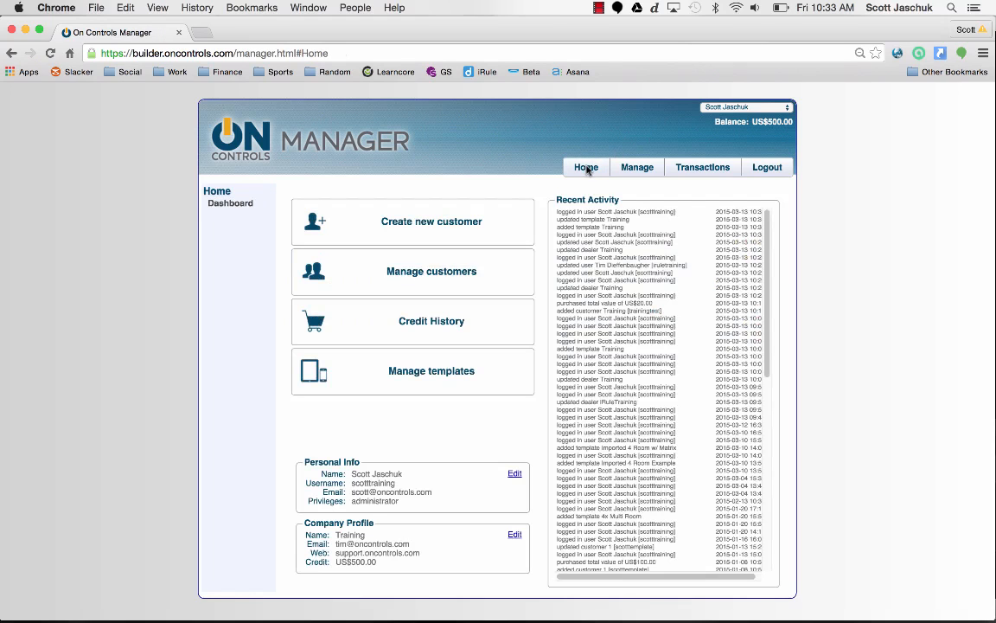
- Start a new customer with username 'trainingtest', a password, and nickname 'Training'
click(431, 227)
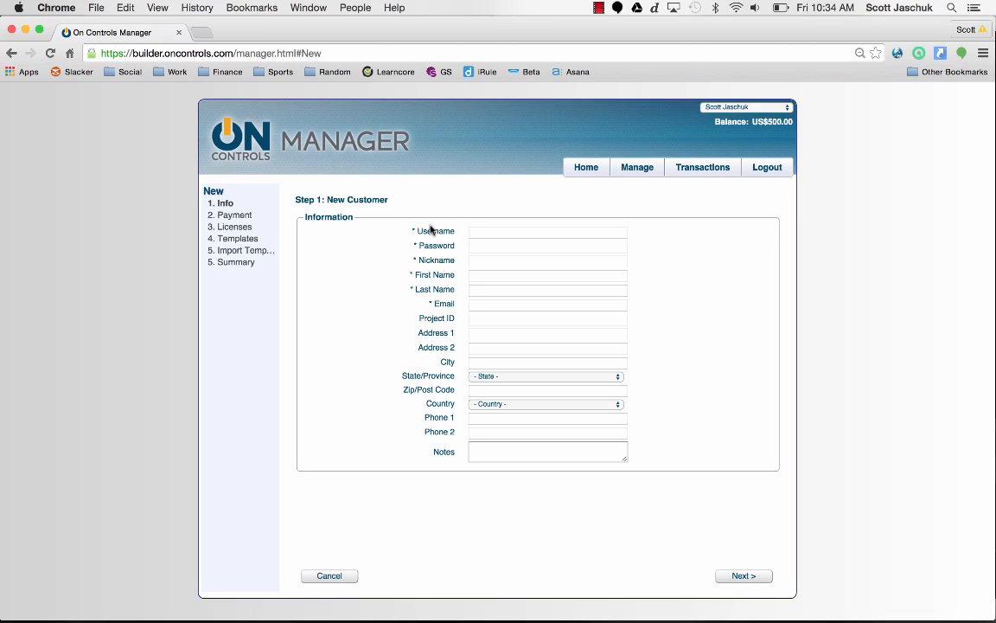
click(475, 231)
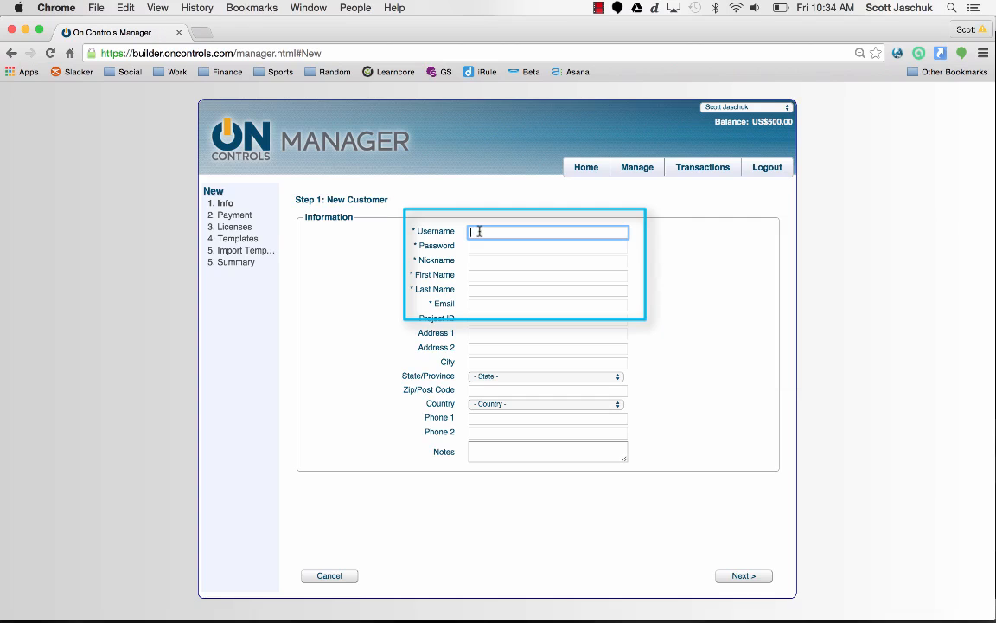
text(trainingtest)
key(Tab)
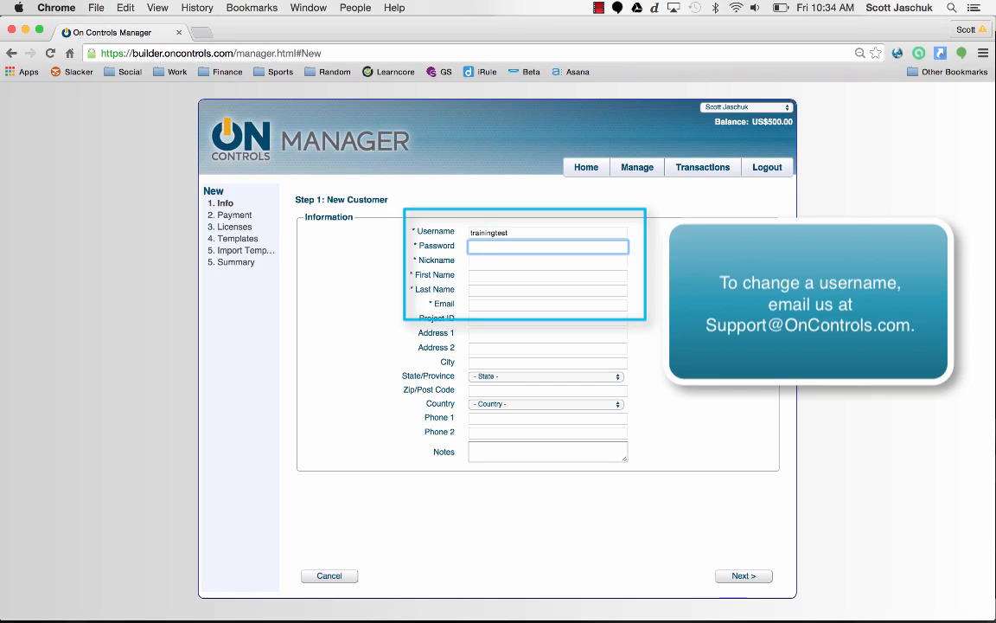
text(oncontrols)
key(Tab)
text(Tra)
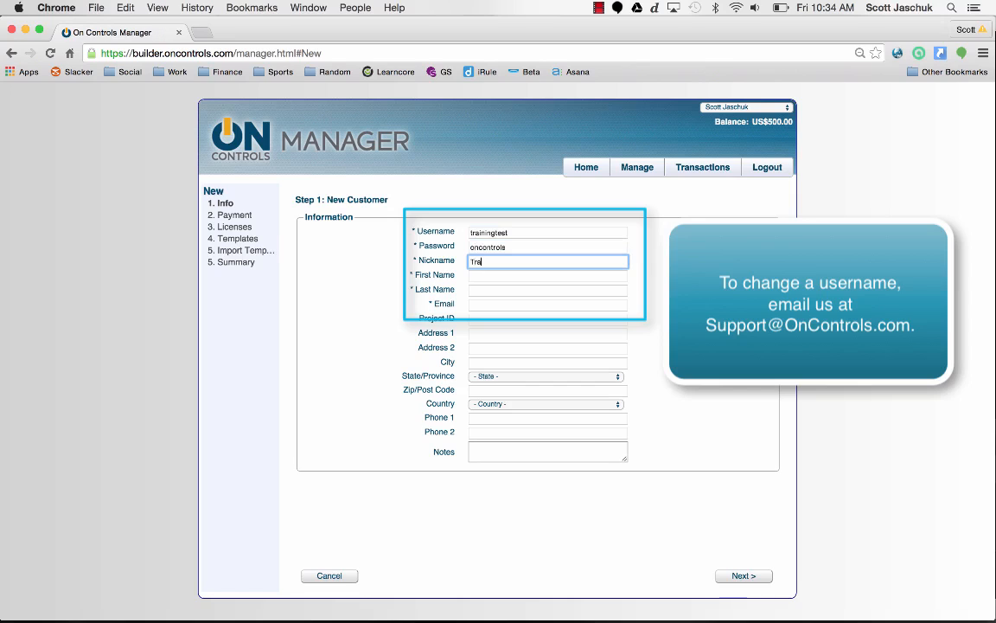
text(ining)
- Enter the contact's first name, last name and e-mail, then continue to the payment step
key(Tab)
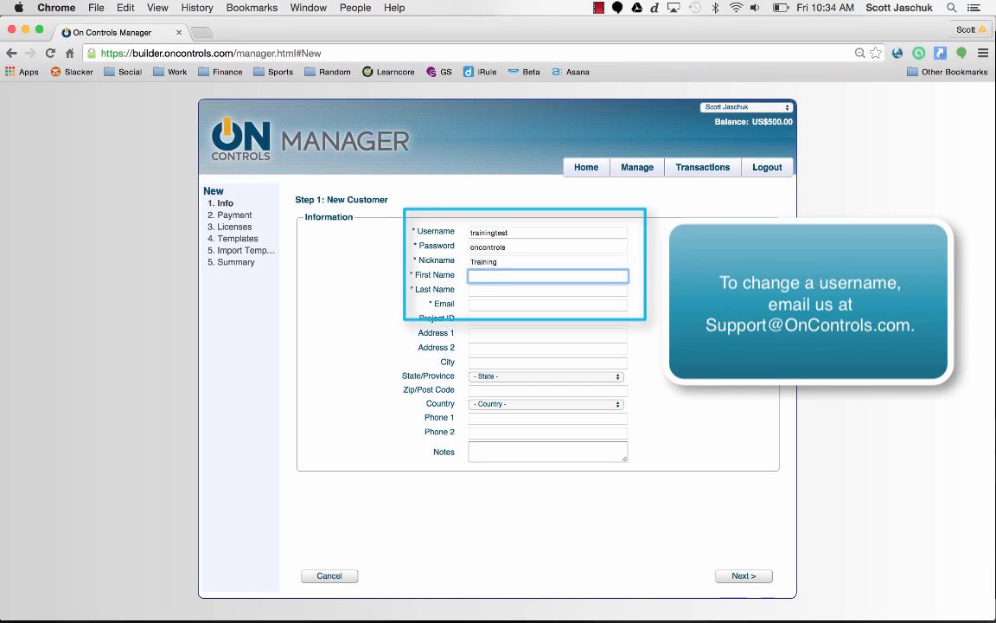
key(Tab)
key(Tab)
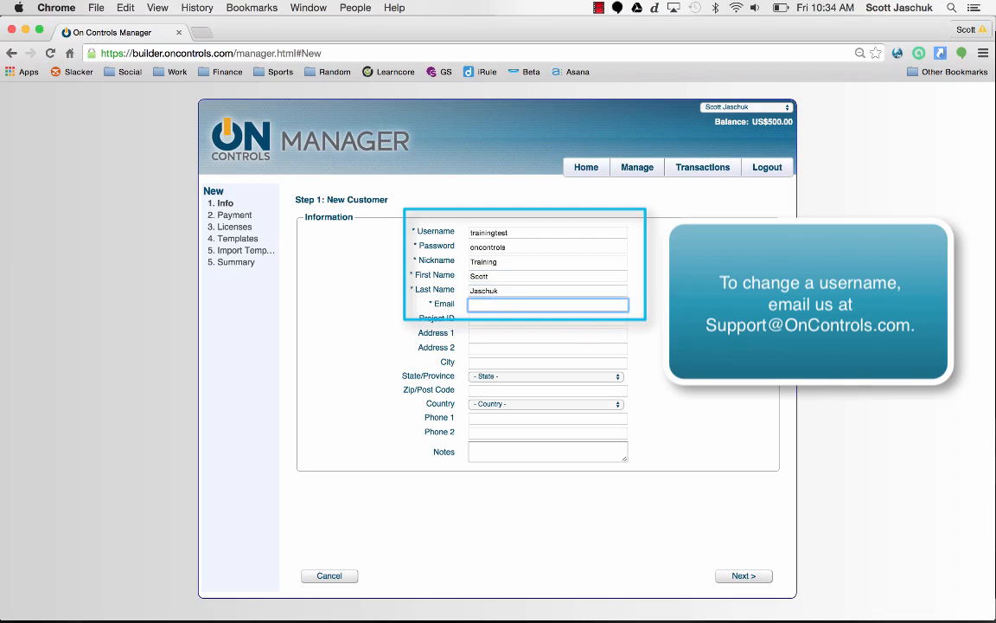
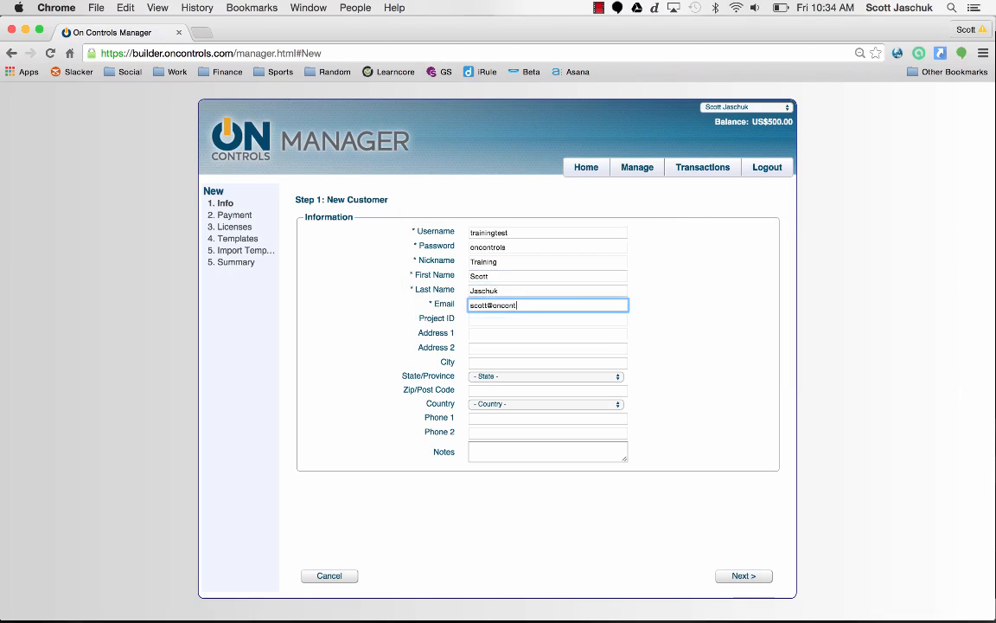
key(Tab)
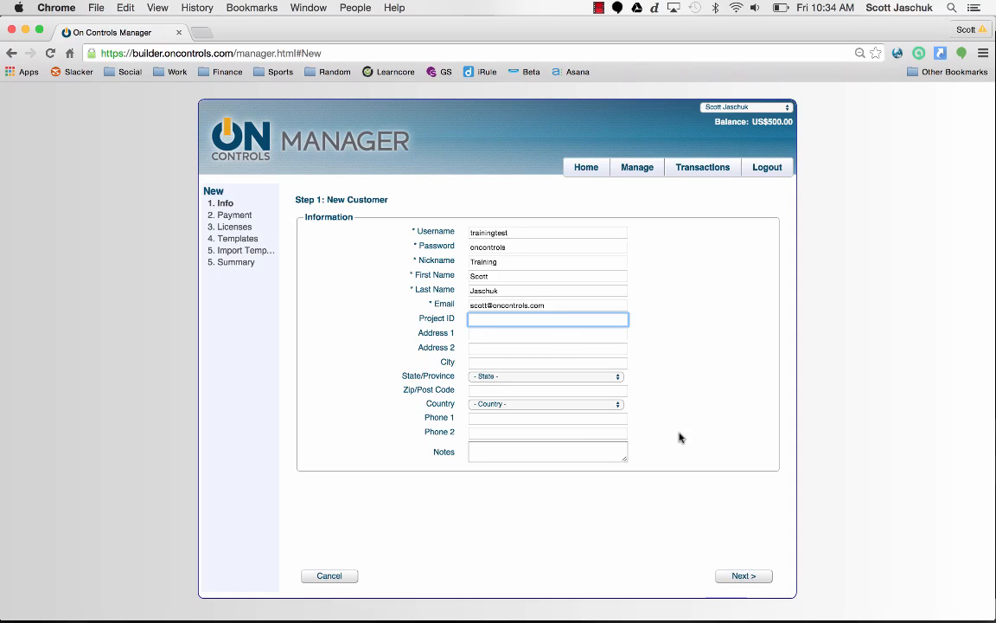
click(733, 579)
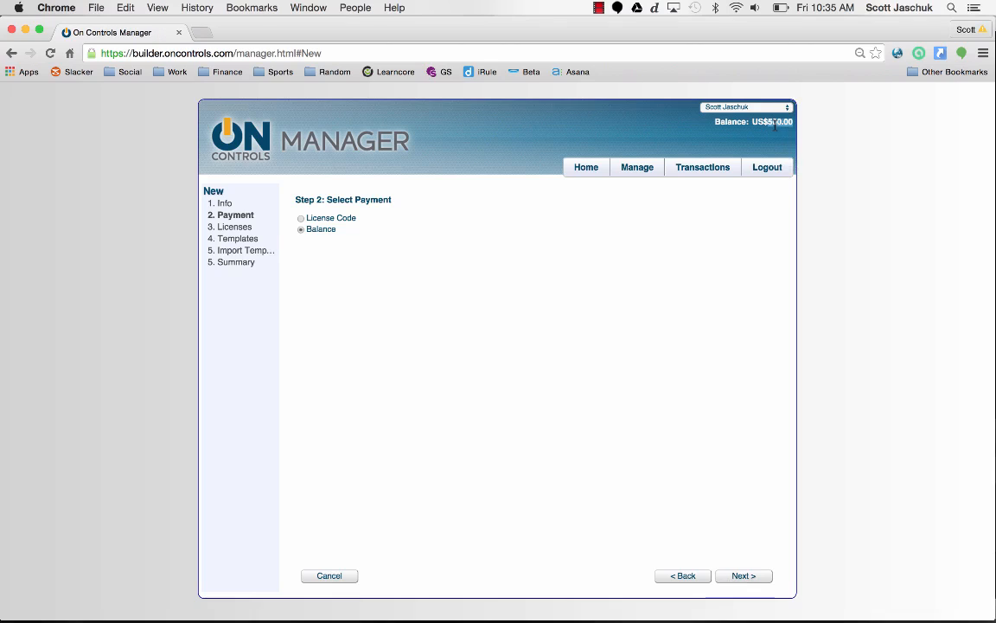
- Choose to pay from the account balance and continue to the licenses step
click(346, 218)
click(754, 577)
click(482, 219)
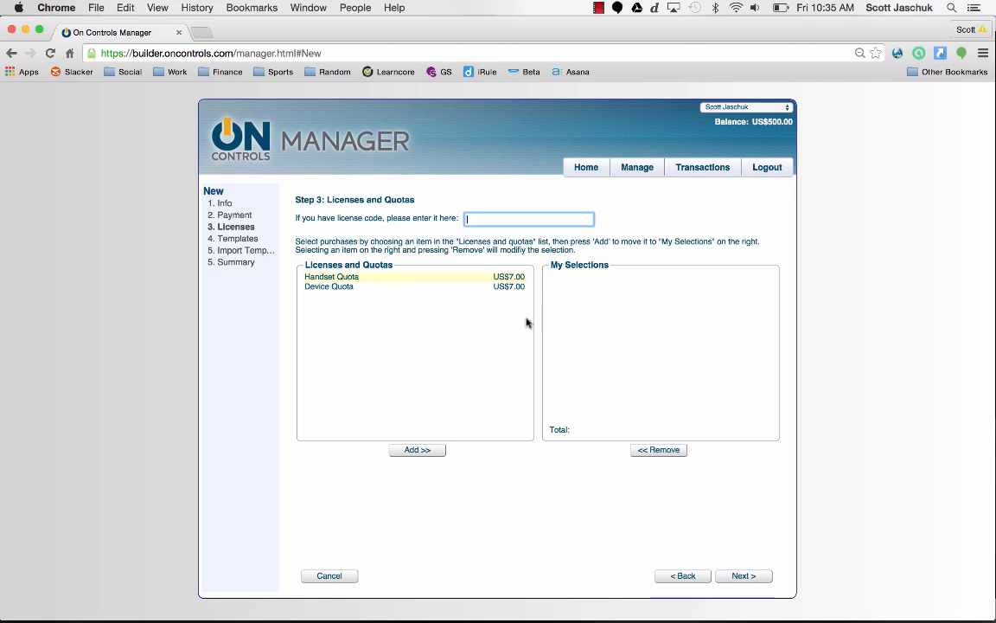
click(669, 577)
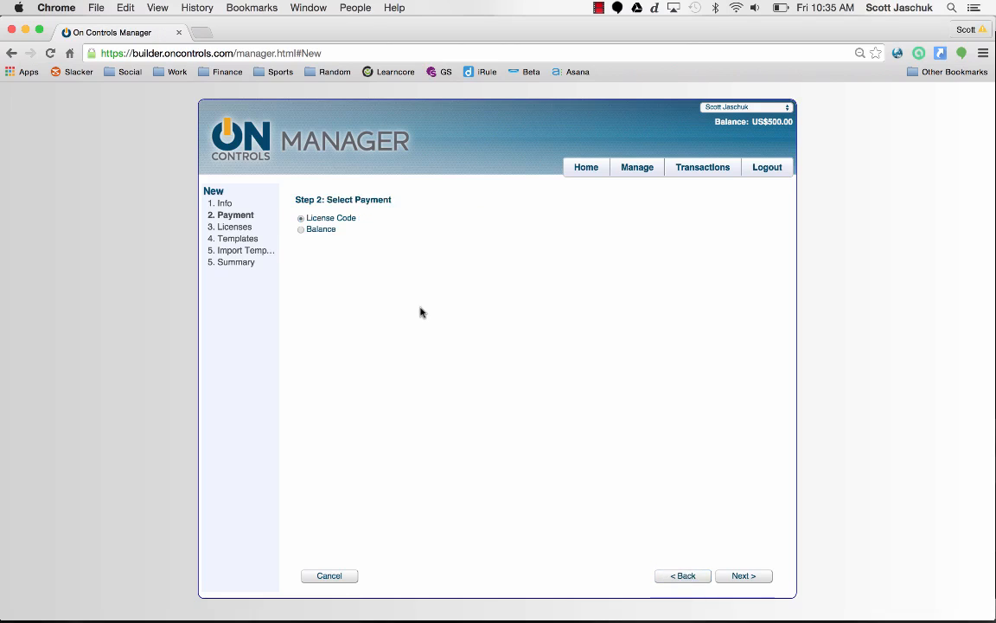
click(742, 574)
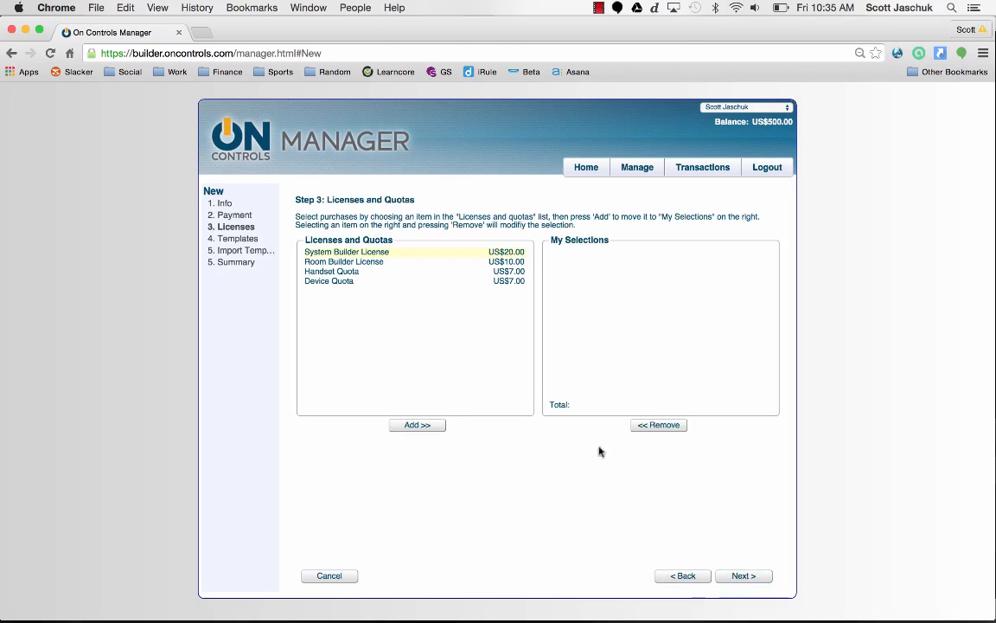
- Add the System Builder License (US$20.00) to the new customer's selections
click(376, 253)
click(415, 424)
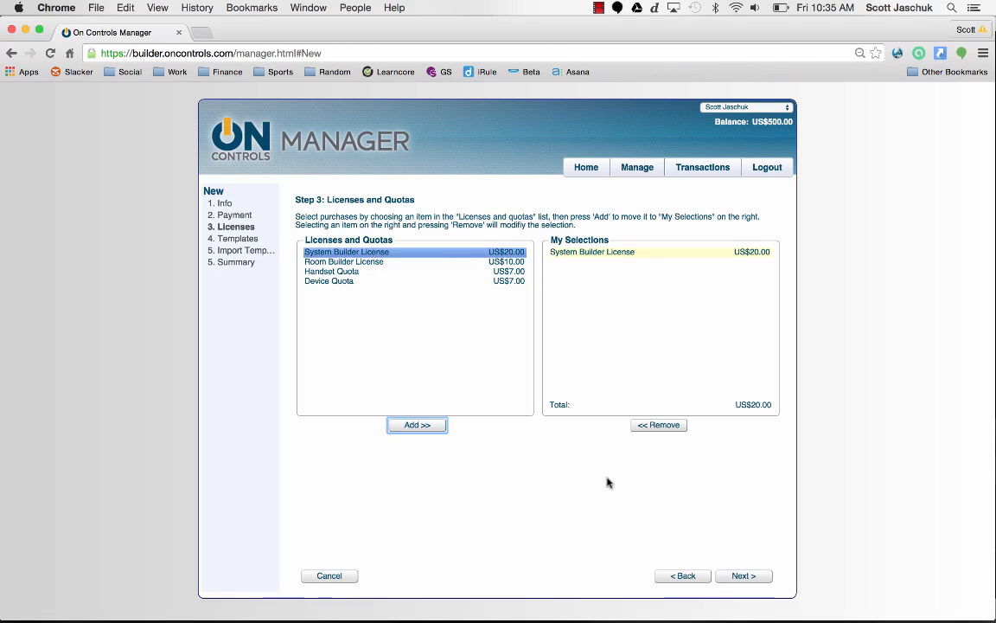
click(735, 576)
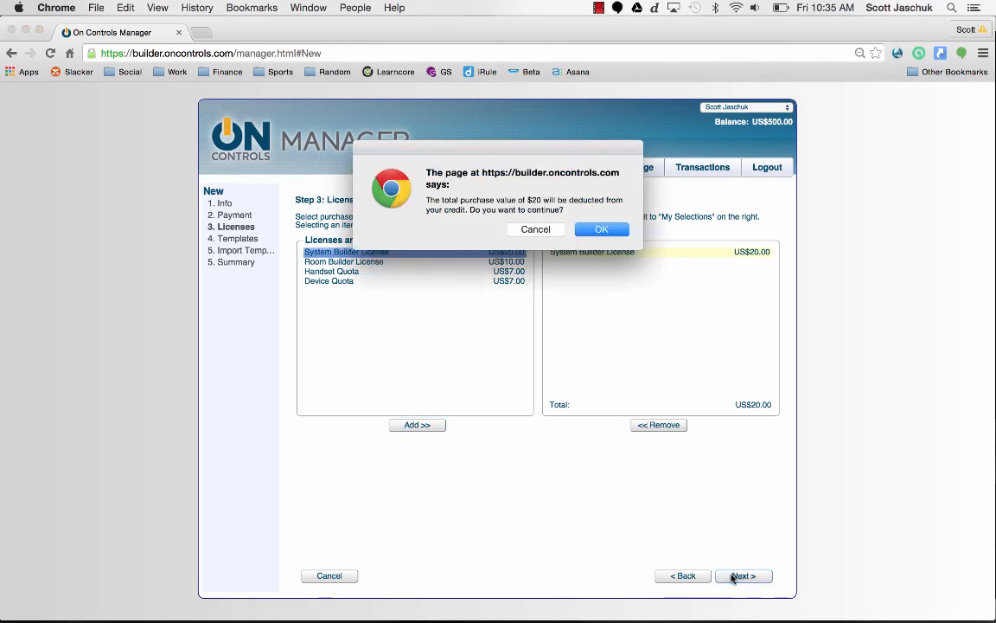
- Confirm the $20 deduction, keep the template as None, and finish creating the customer
click(602, 229)
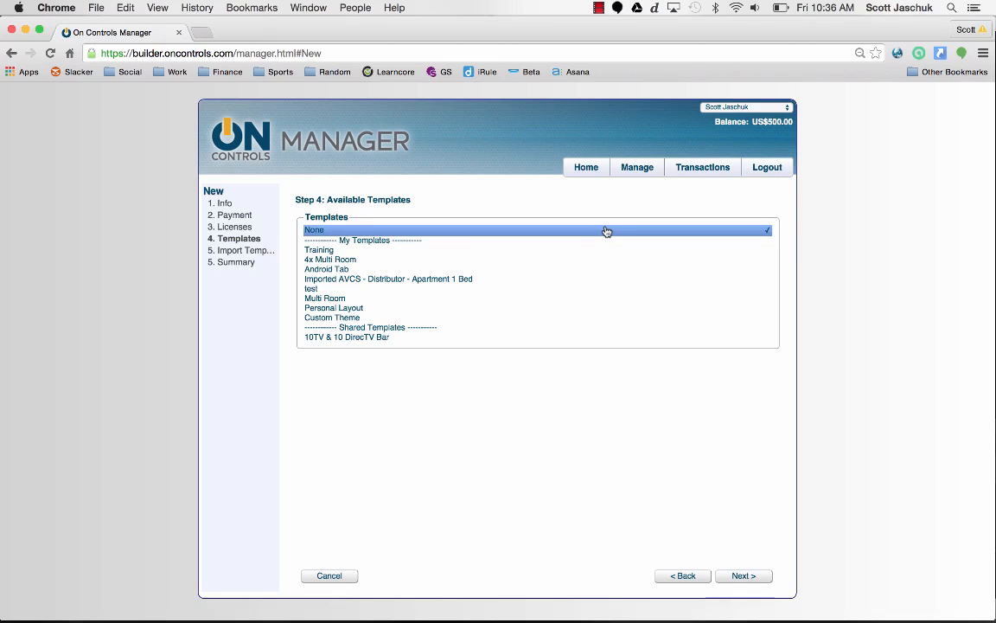
click(741, 575)
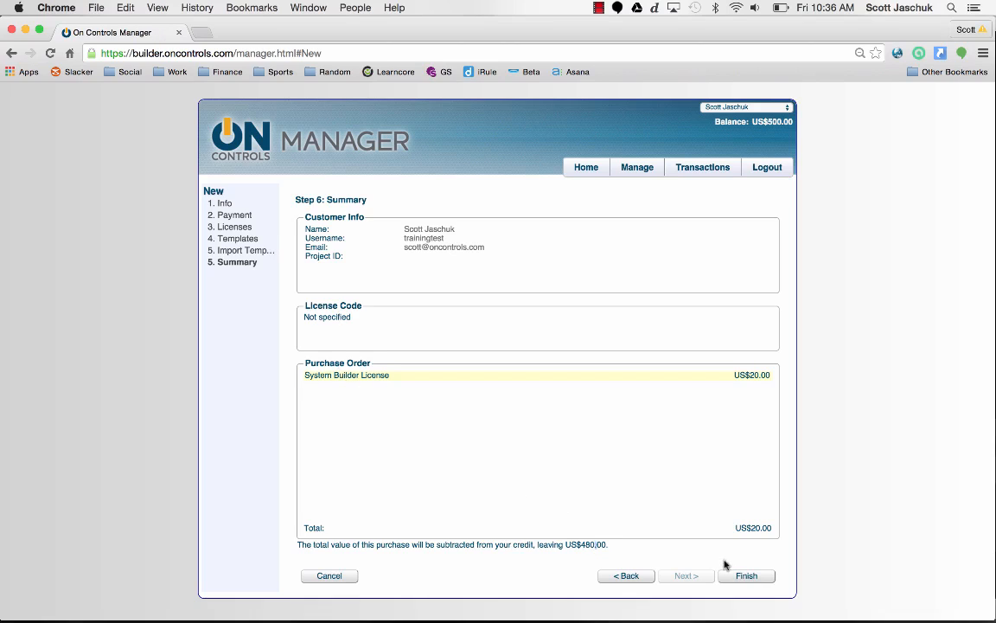
click(745, 576)
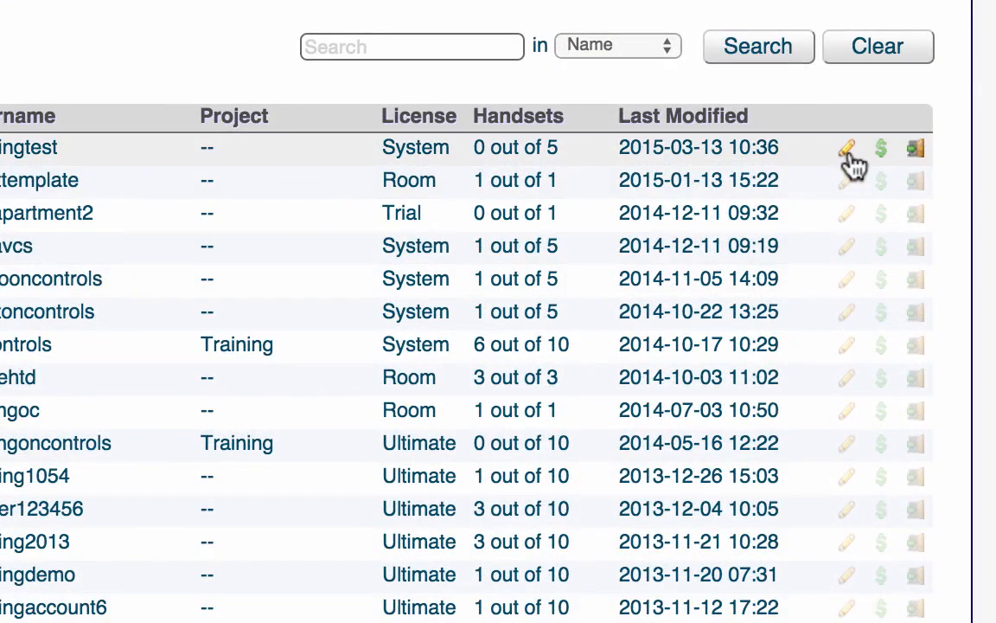
- Open the new Training customer's Edit Customer page and append digits to its password
click(847, 150)
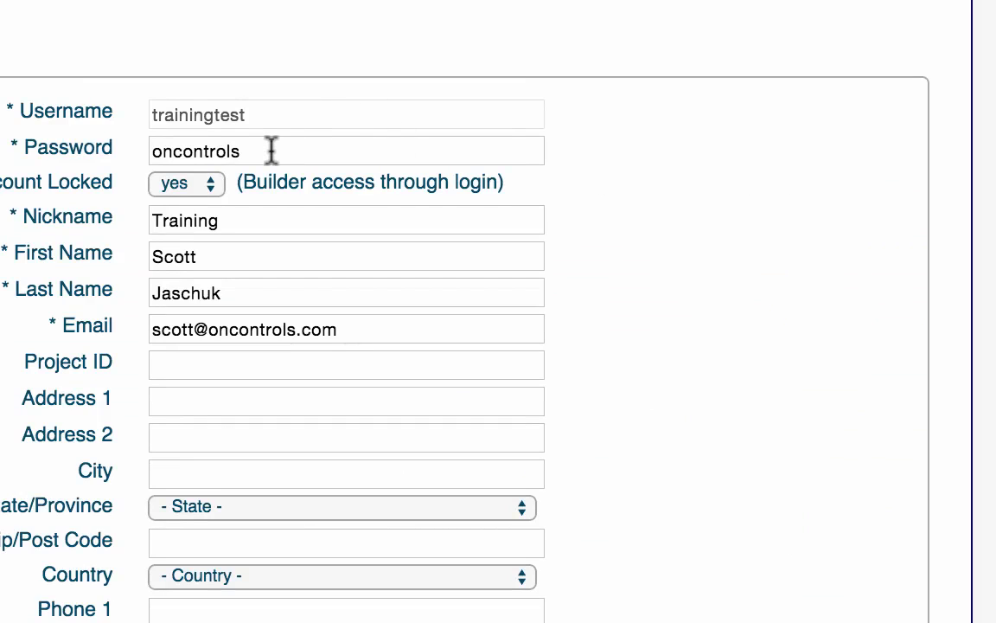
triple_click(240, 103)
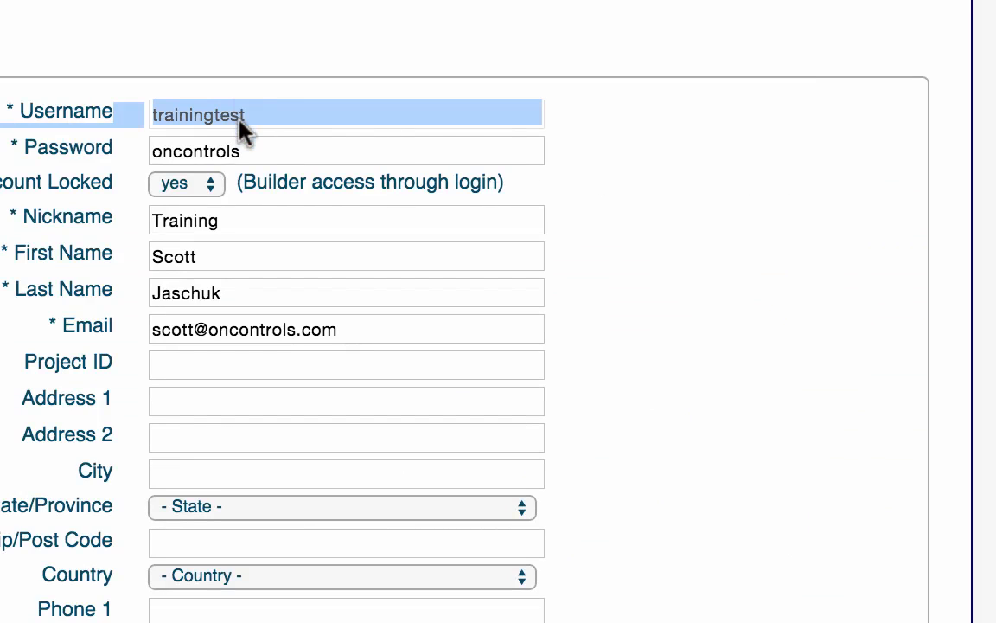
click(259, 149)
text(1234)
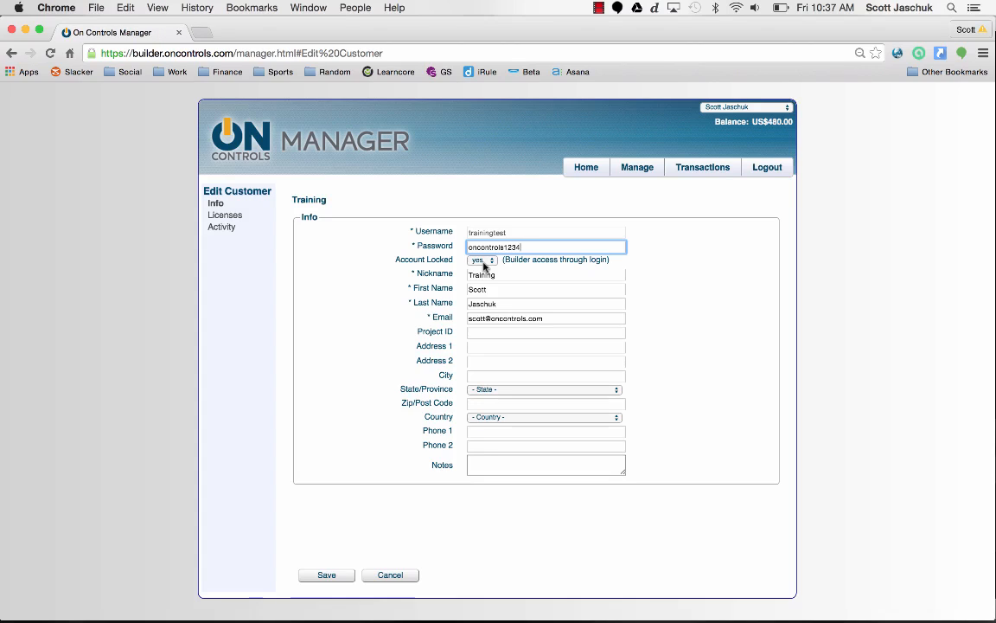
- Set Account Locked to 'no', enter Project ID 'Training', and save the customer
click(481, 260)
click(481, 268)
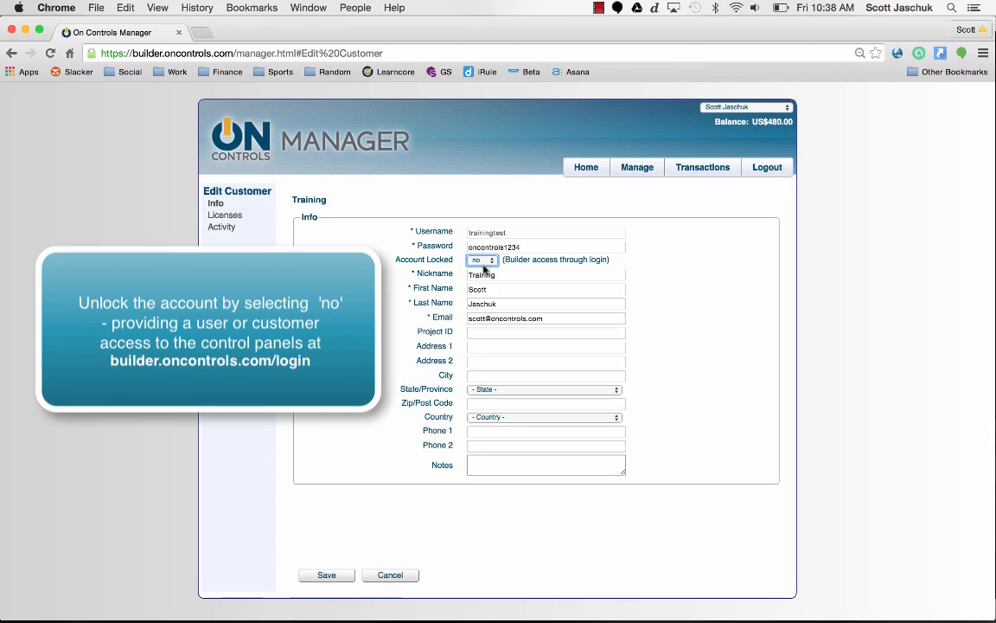
click(478, 332)
text(Tra)
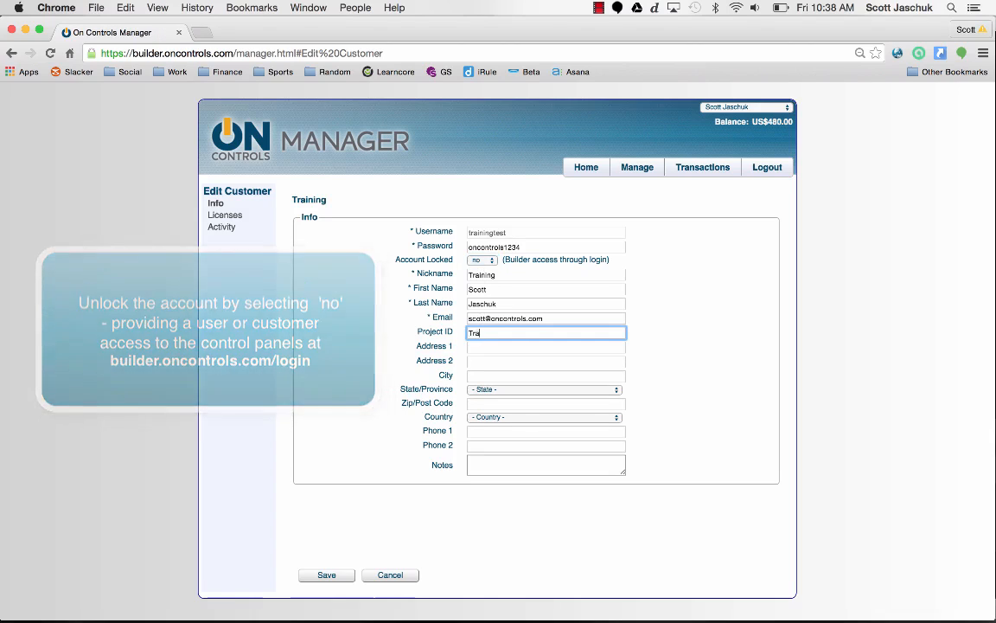
text(ining)
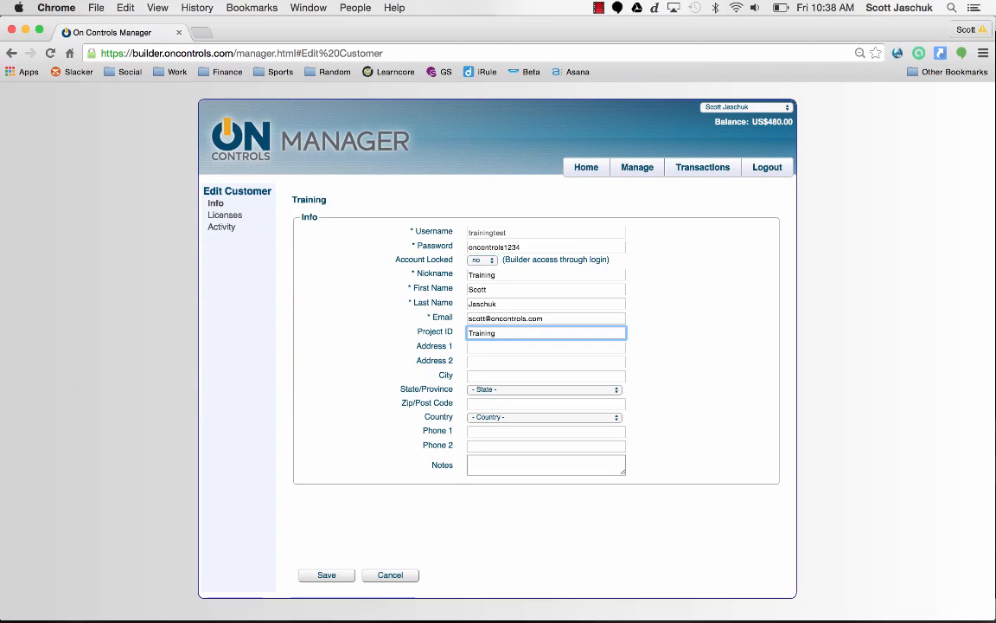
click(326, 575)
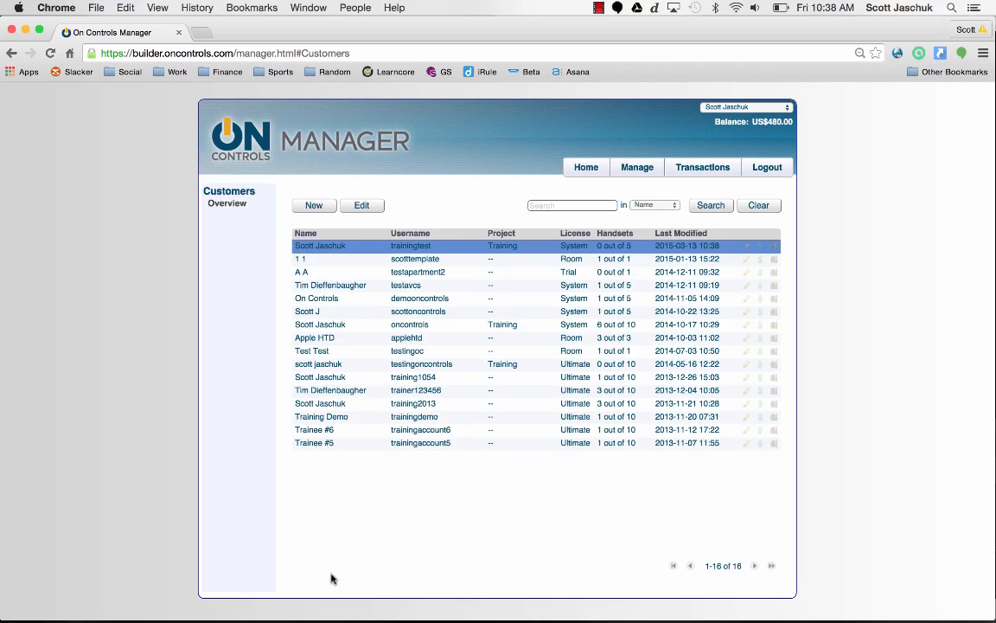
double_click(507, 246)
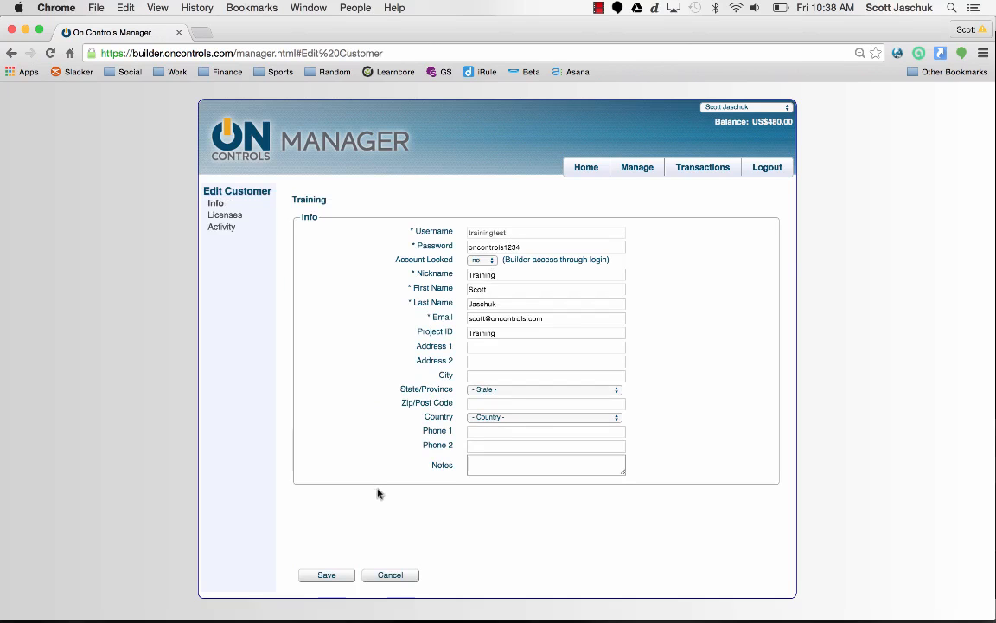
click(389, 576)
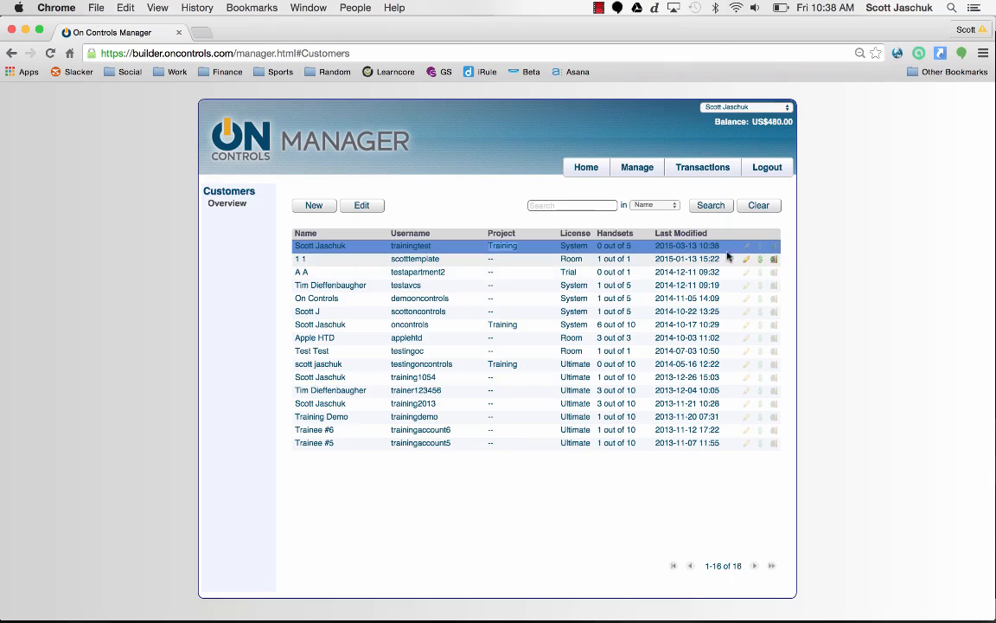
click(747, 249)
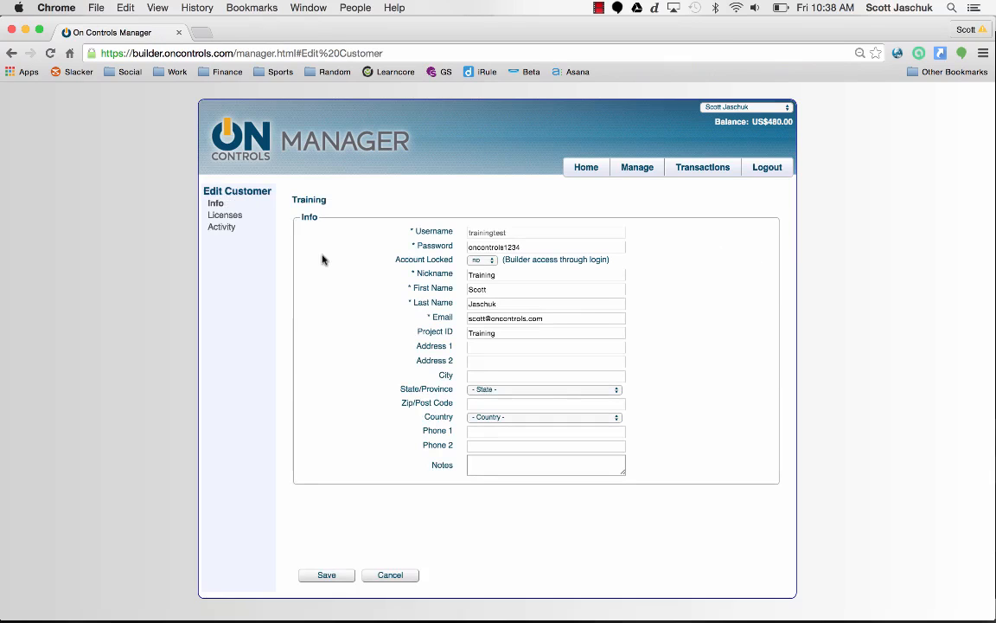
click(228, 216)
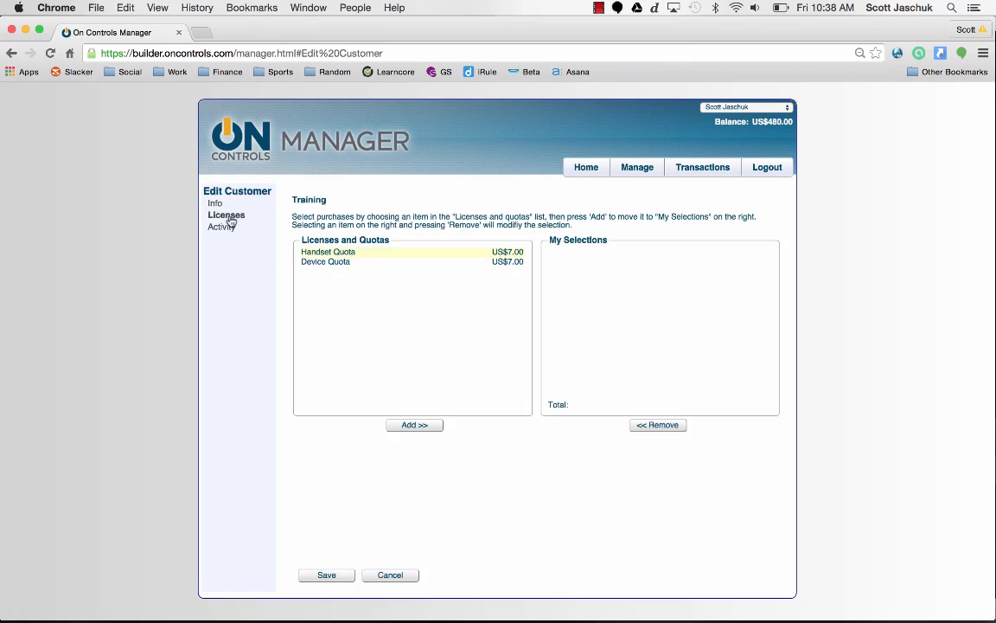
click(231, 229)
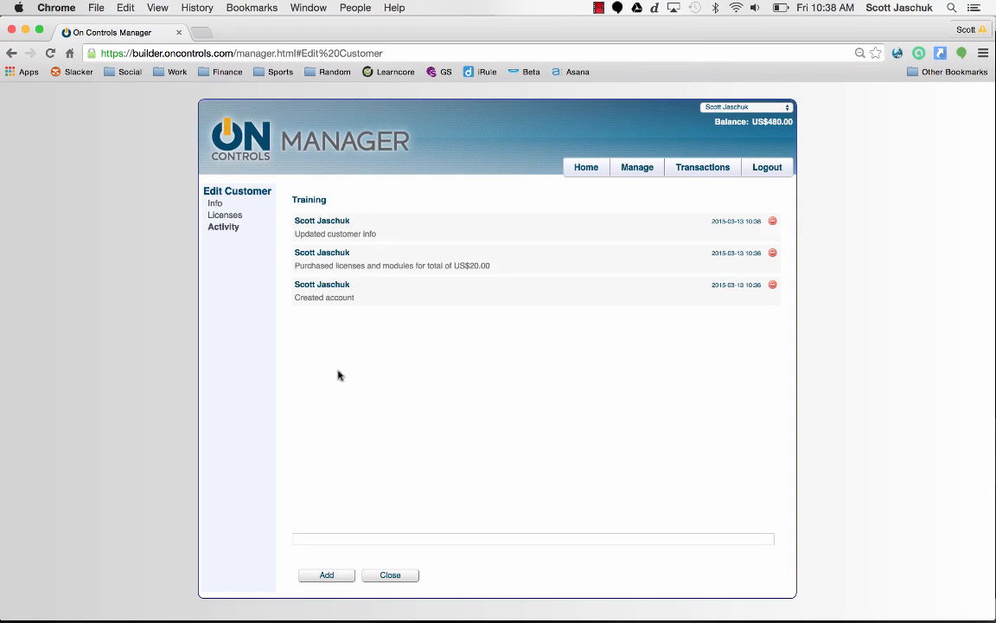
click(390, 575)
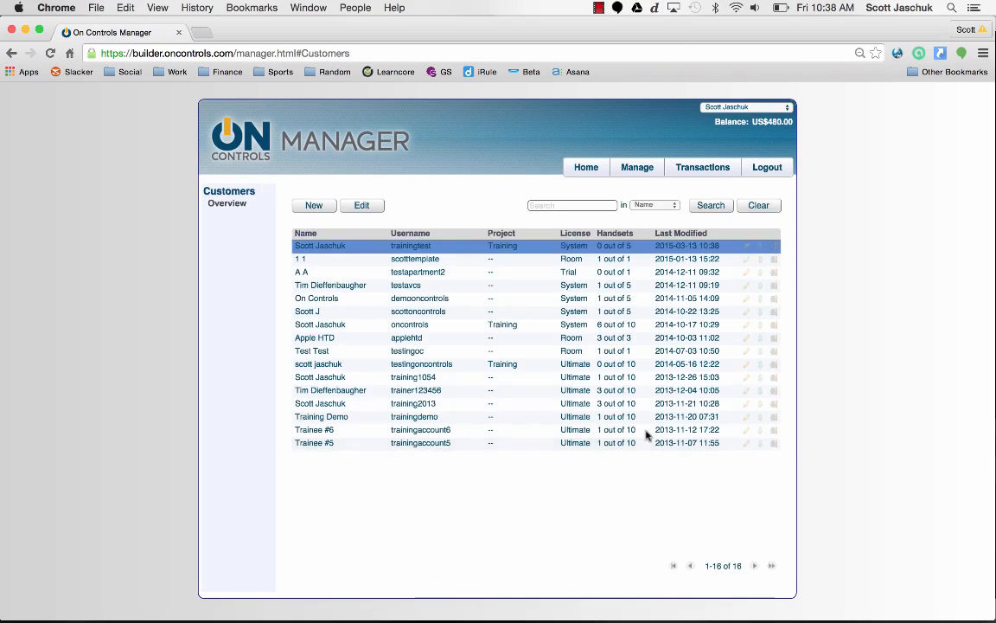
click(760, 248)
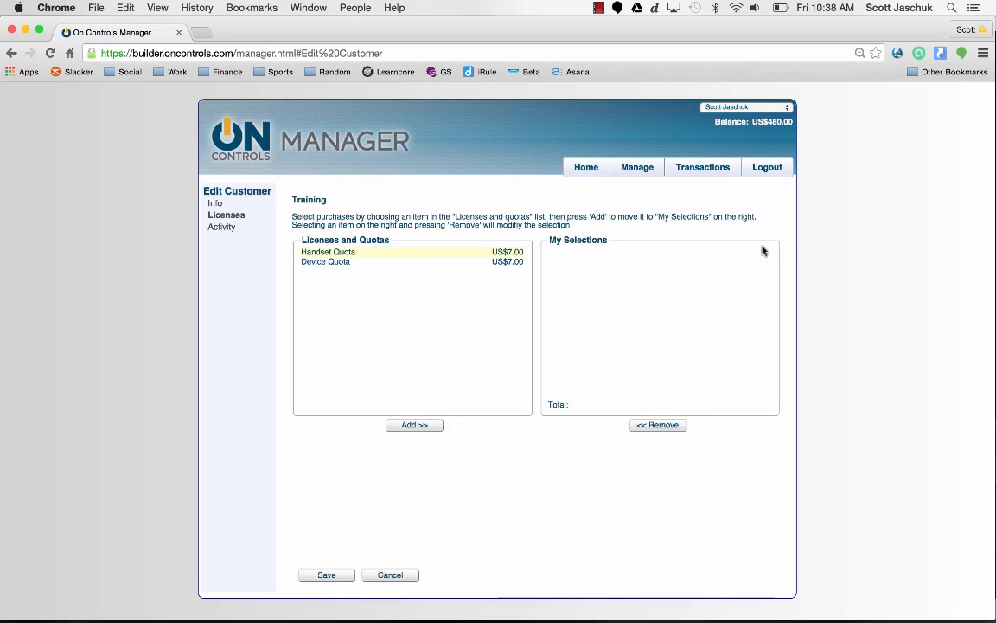
click(390, 574)
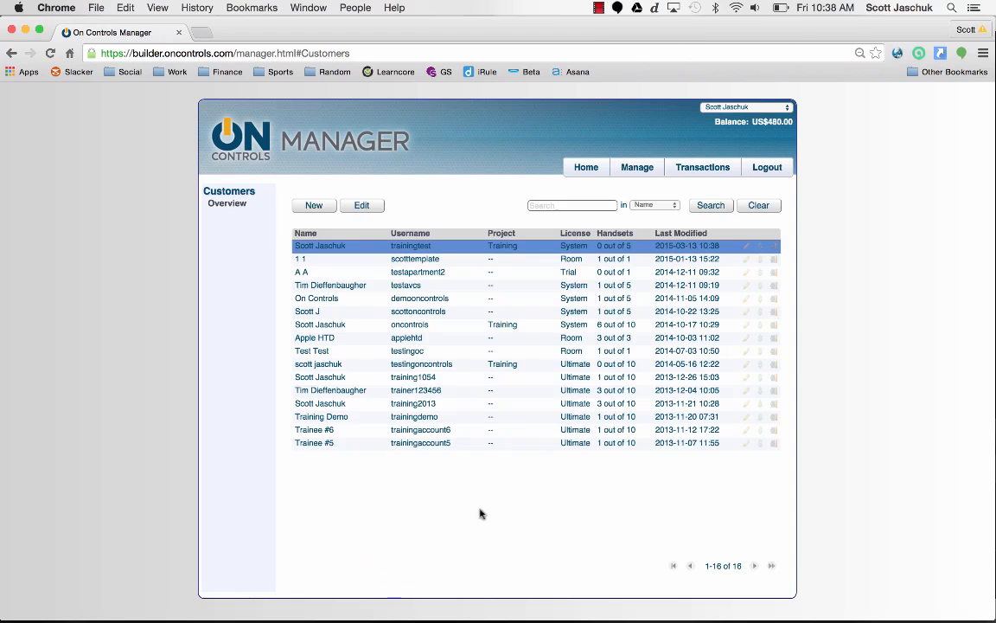
- Open the Training customer's project in On Controls Builder from its Customers row
click(776, 248)
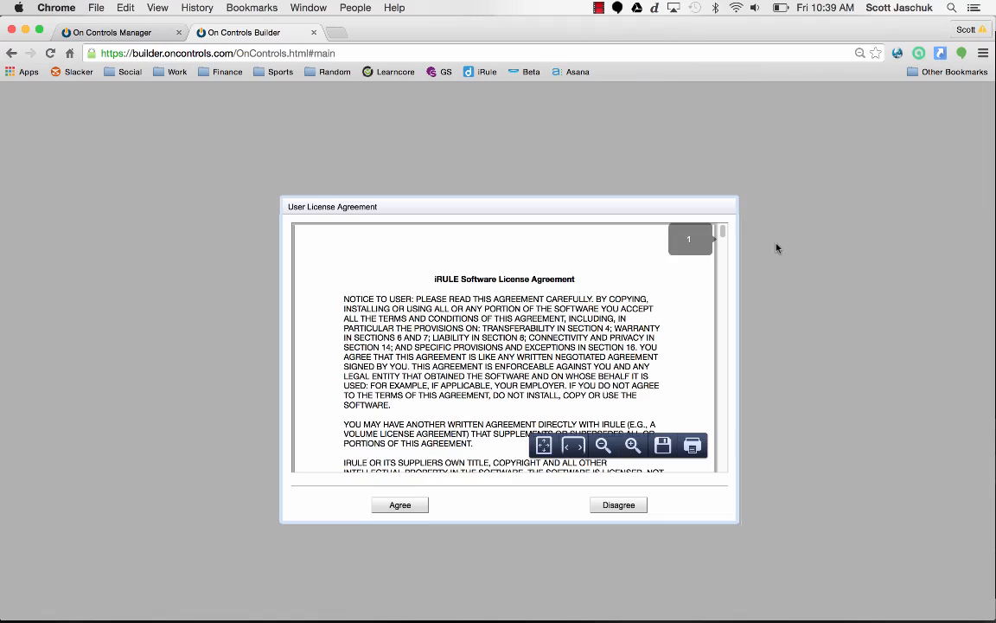